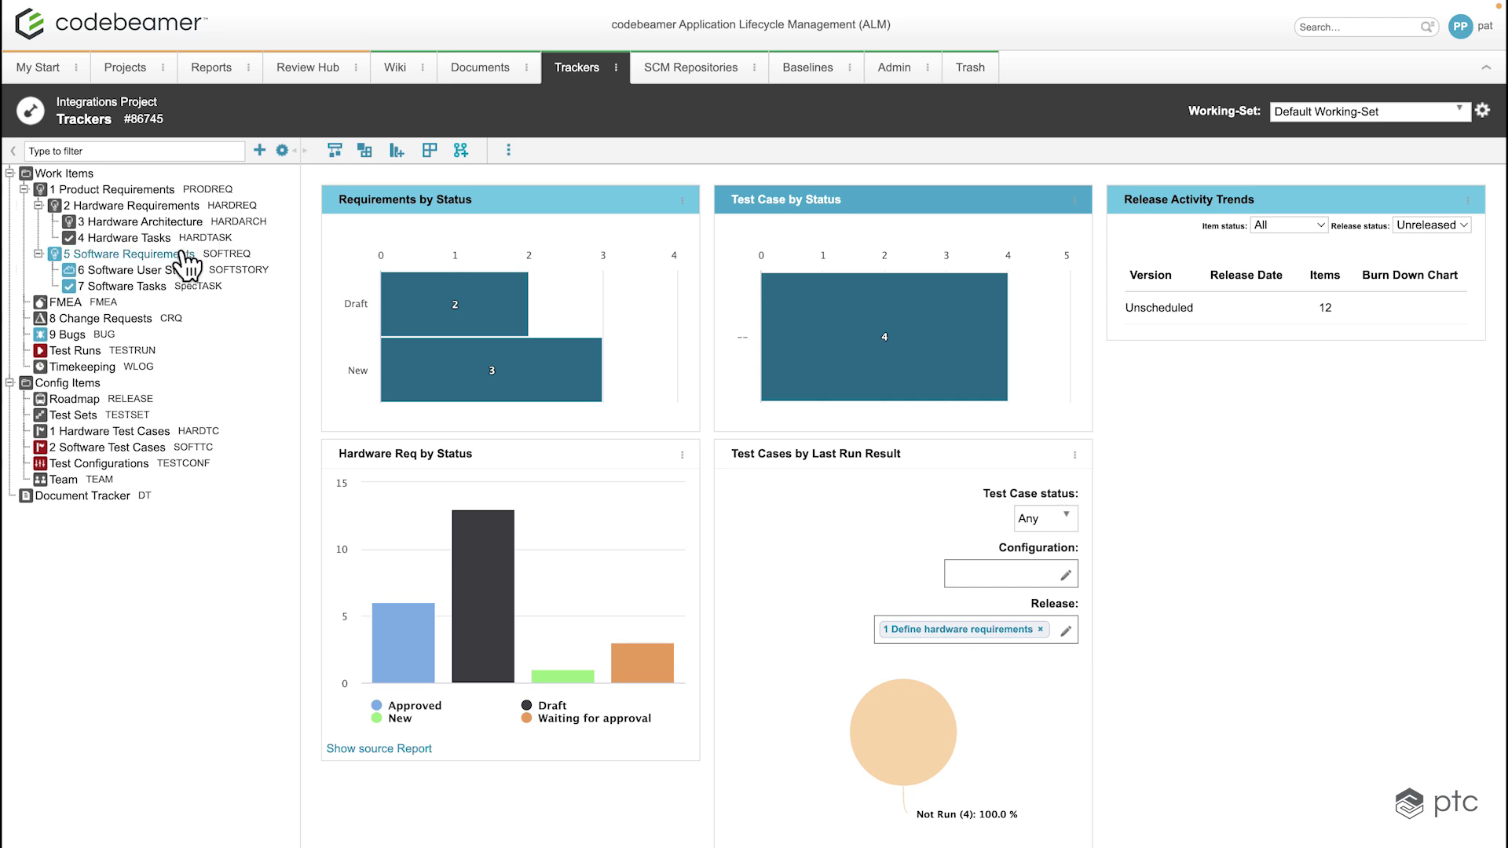
# Open the 5 Software Requirements tracker to list its five requirement items.
pyautogui.click(183, 253)
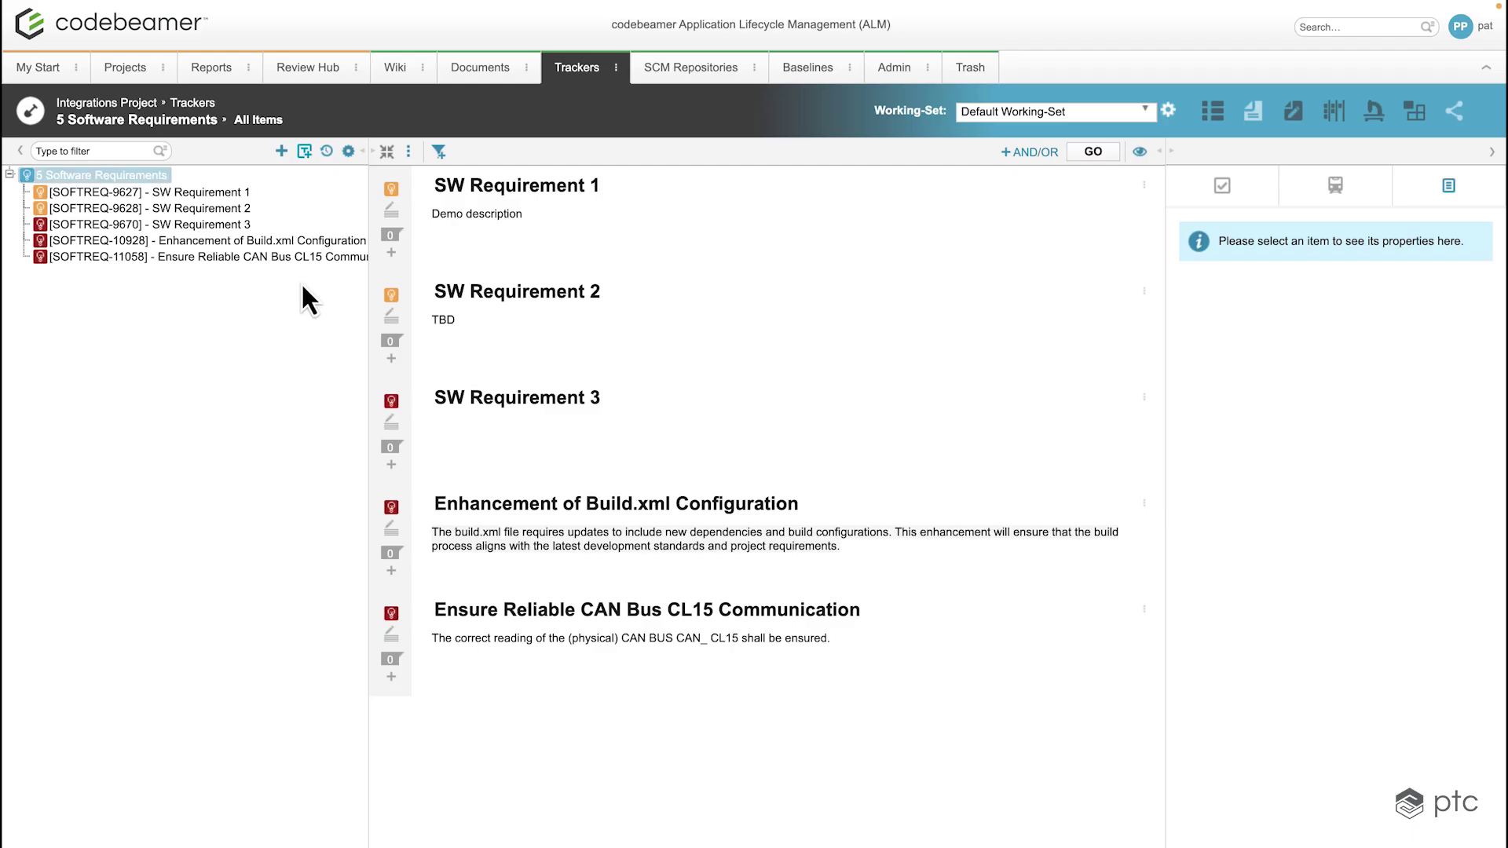
# Open SW Requirement 1's full item page and start adding a new association to it.
pyautogui.click(201, 191)
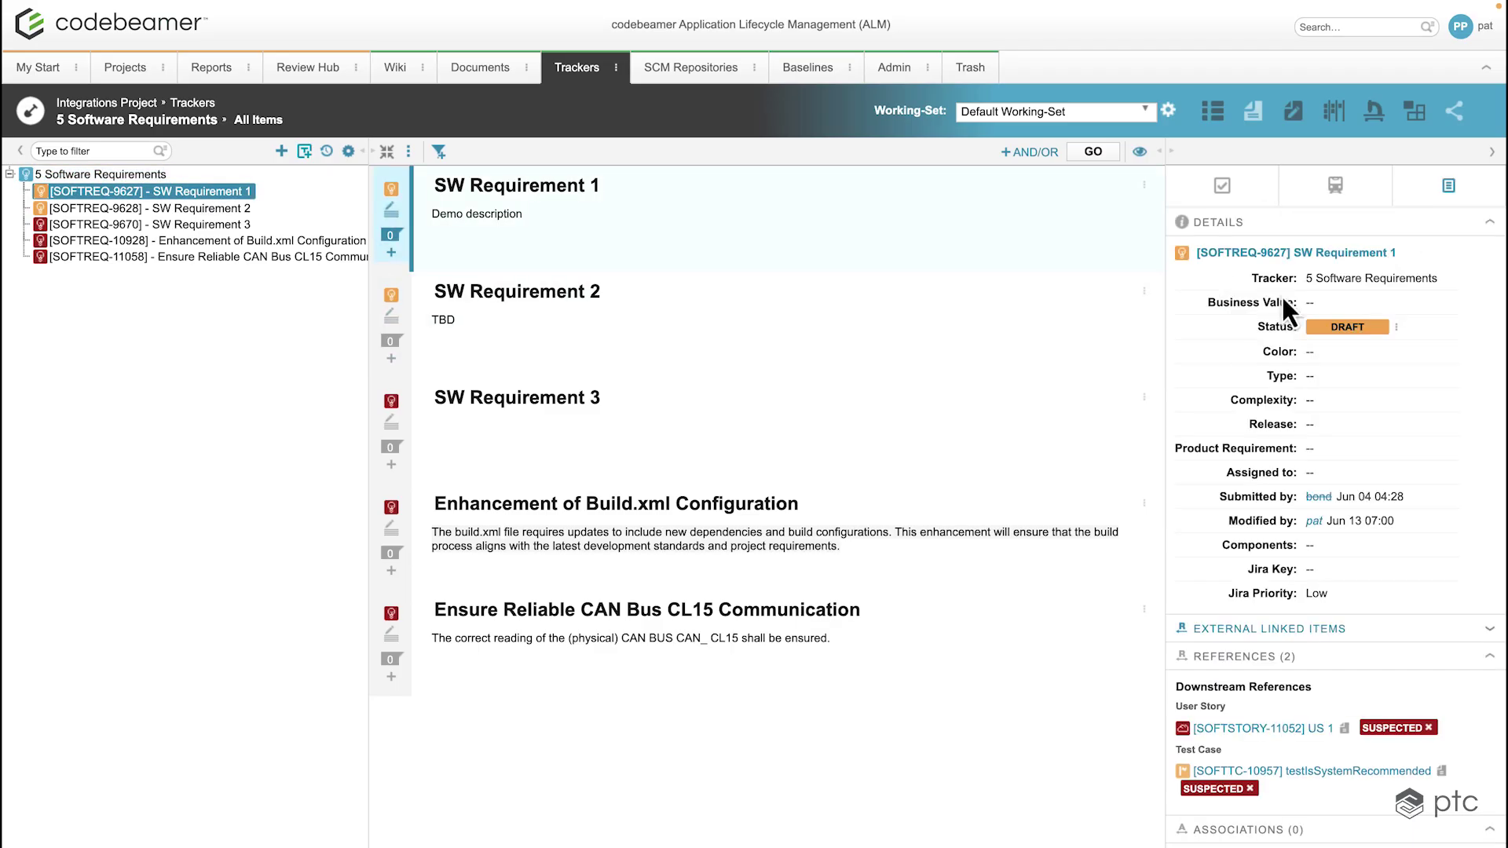
pyautogui.click(1314, 253)
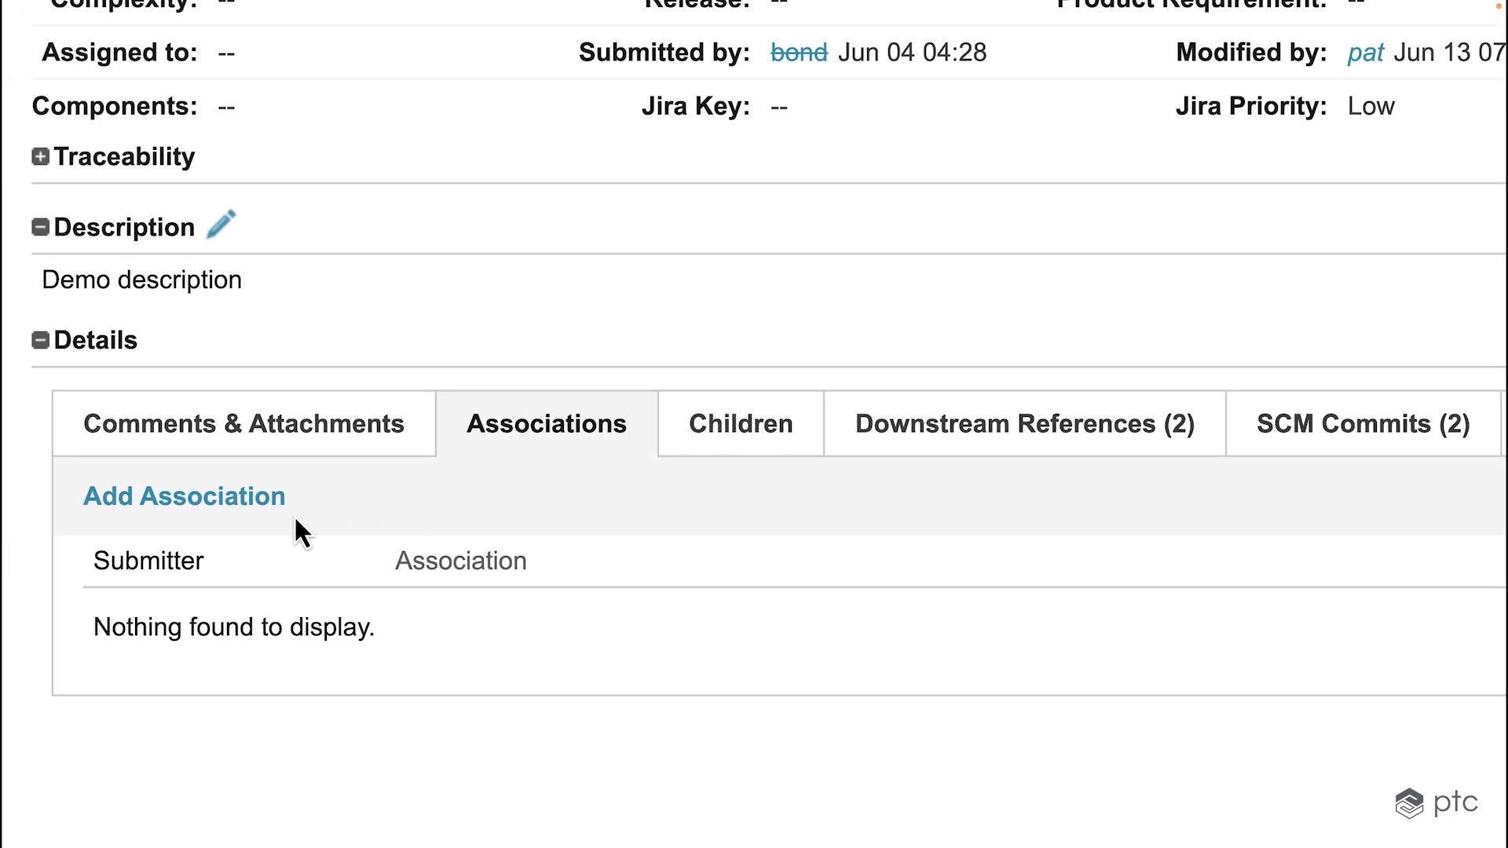
pyautogui.click(224, 501)
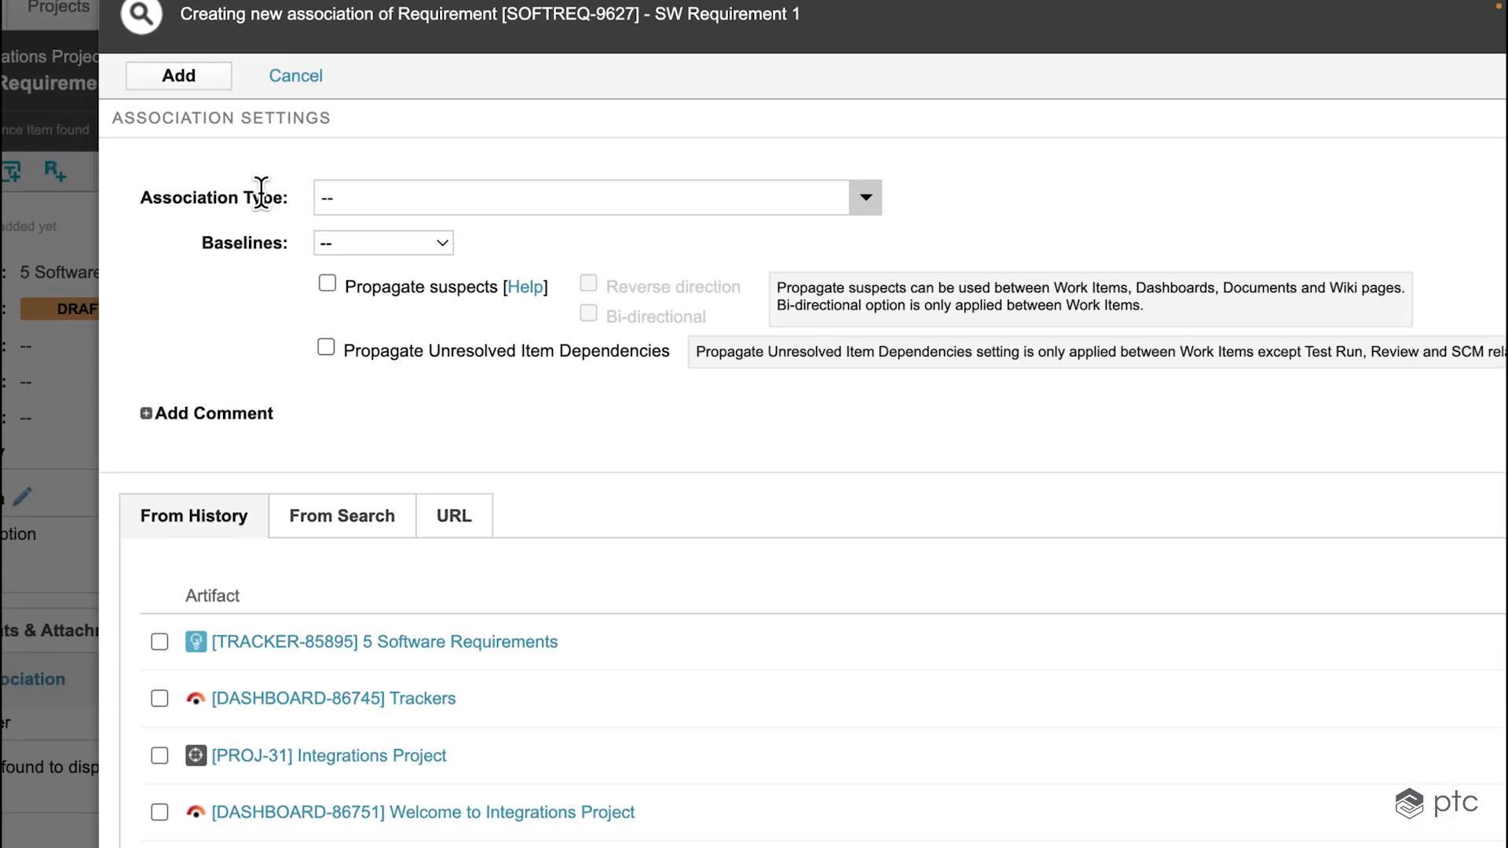
# Review the available association types, then close the association dialog without adding one.
pyautogui.click(403, 218)
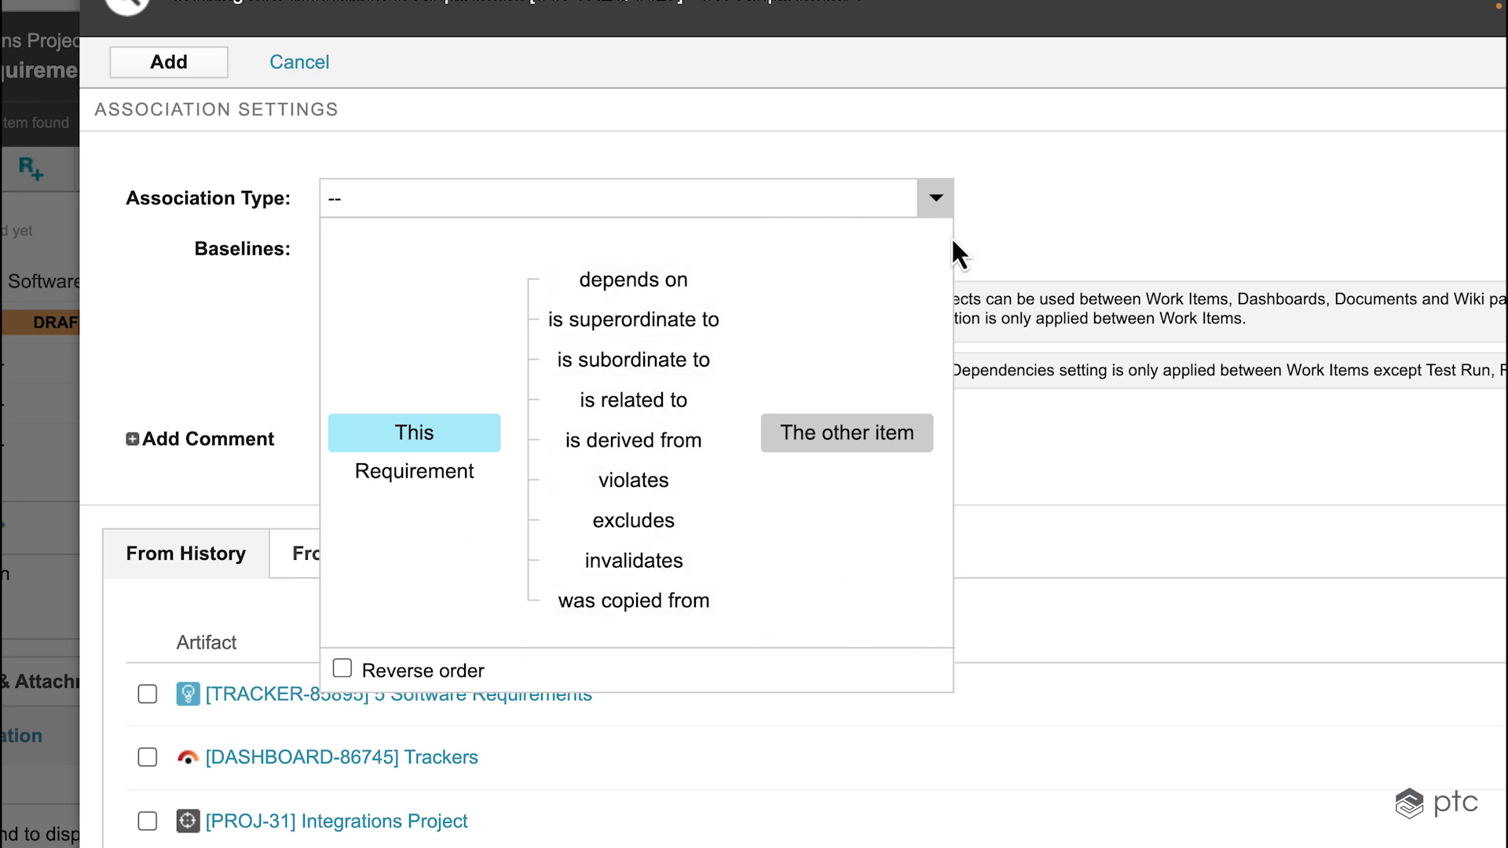
pyautogui.click(936, 206)
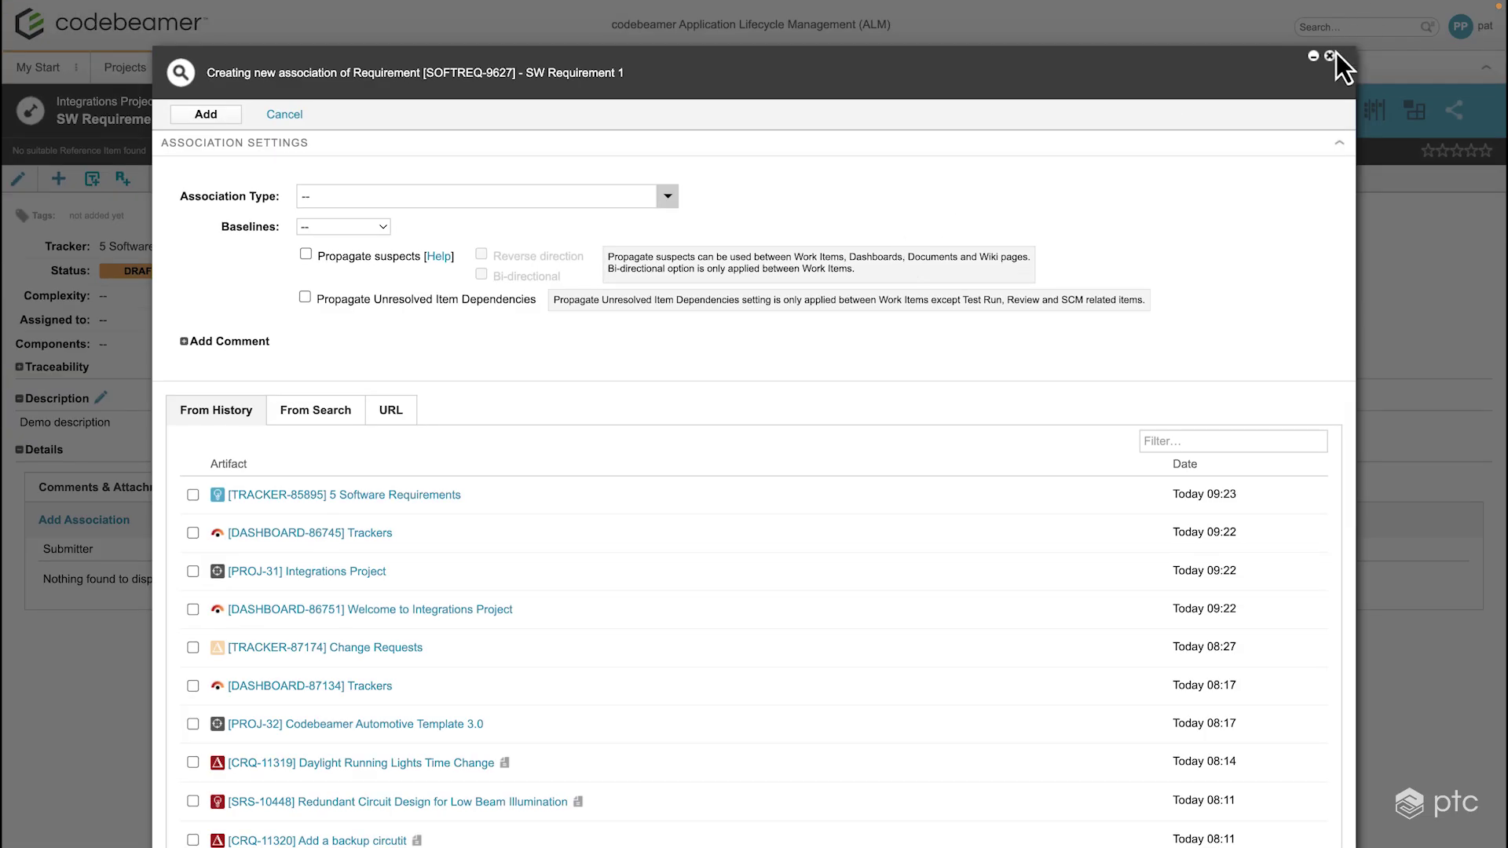
pyautogui.click(1331, 55)
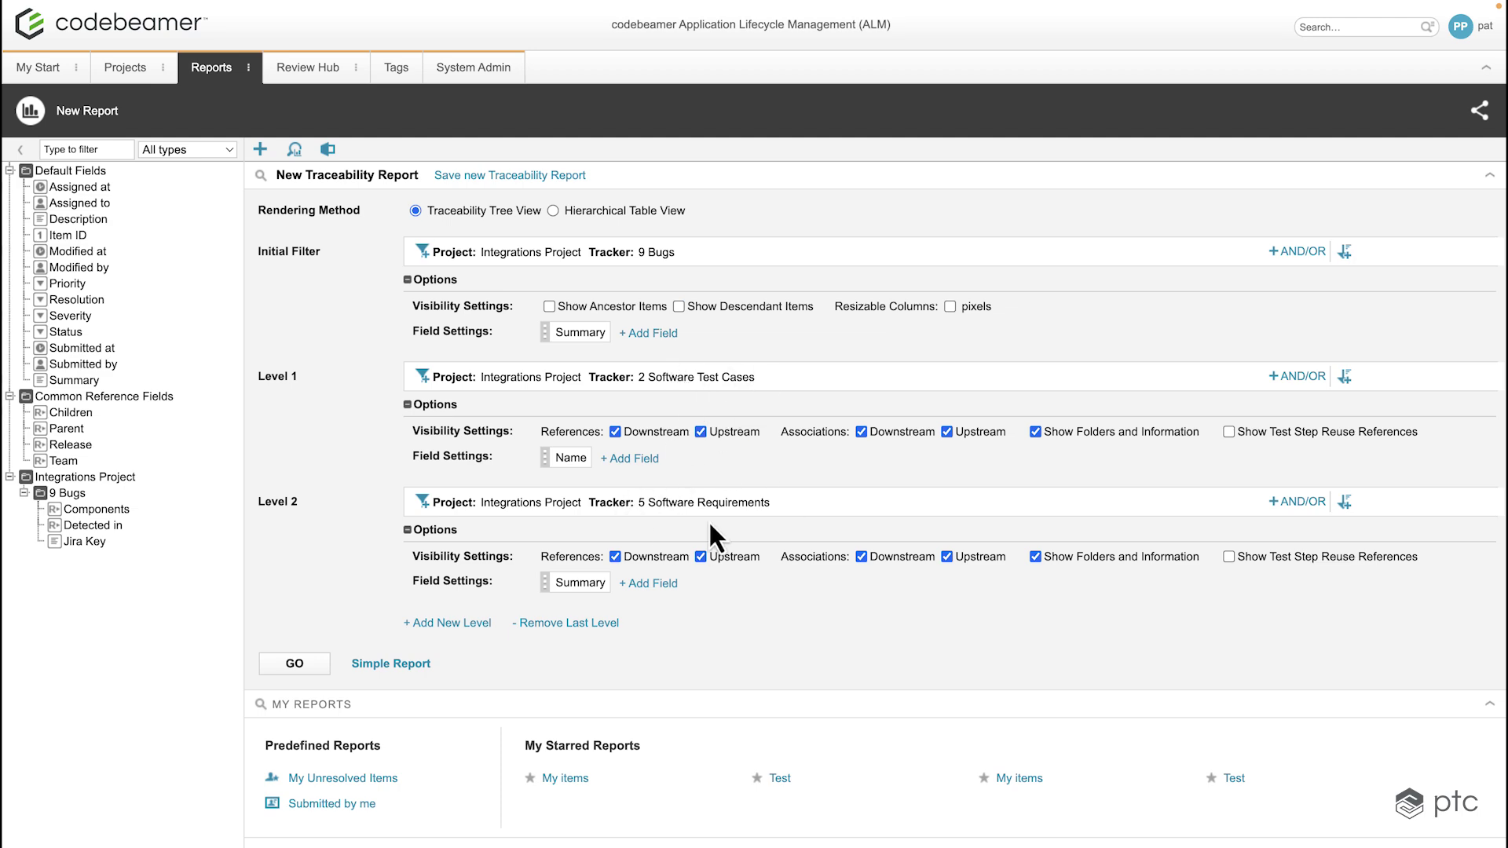
# Scroll to the report results tracing BUG-11051 to SOFTTC-11048 and SOFTREQ-10928, both Suspected.
pyautogui.scroll(-1, 778, 634)
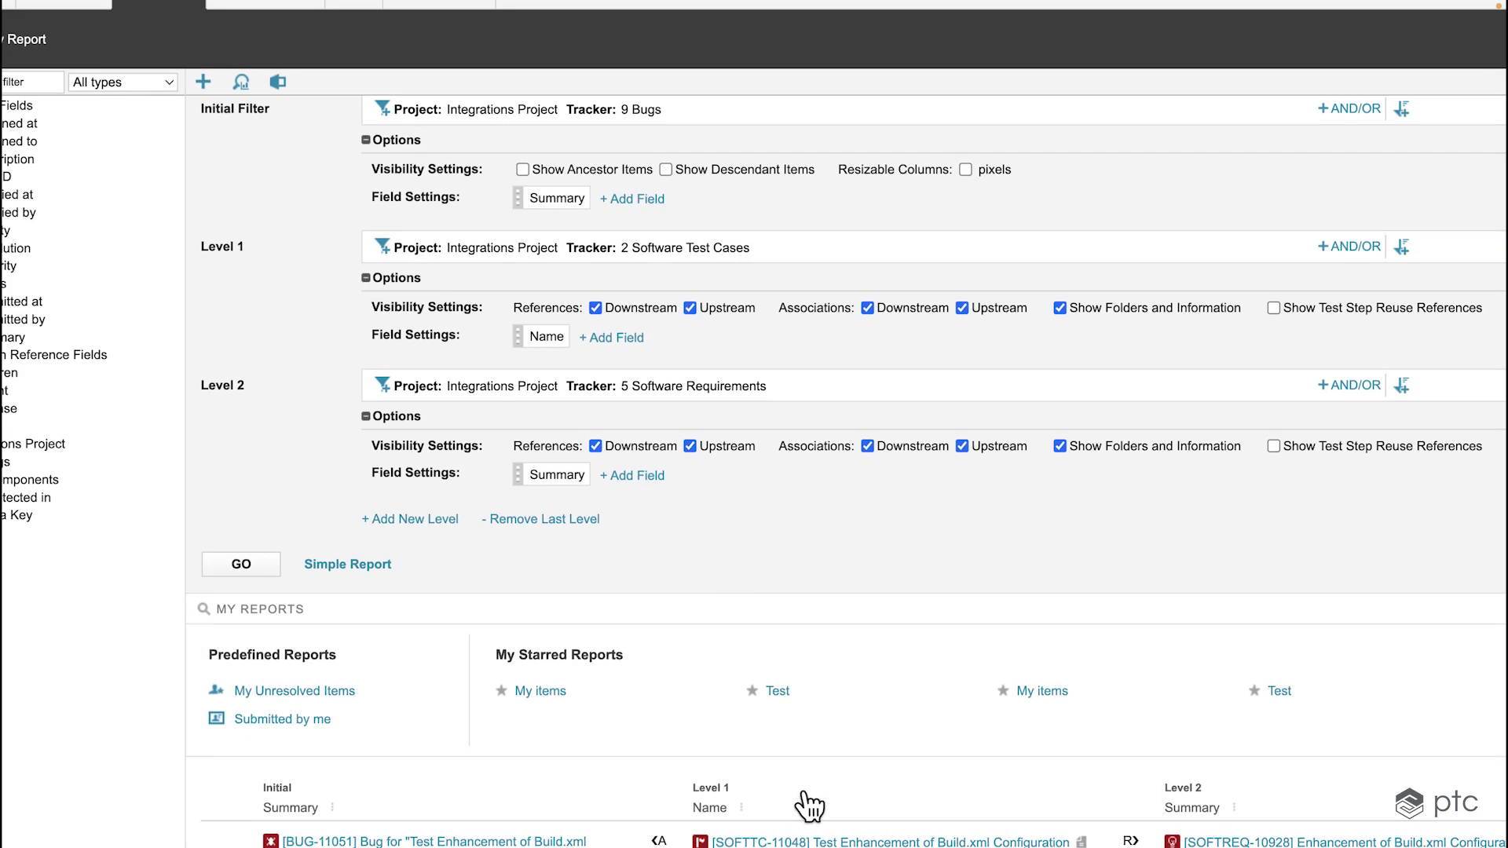
pyautogui.scroll(-1, 810, 805)
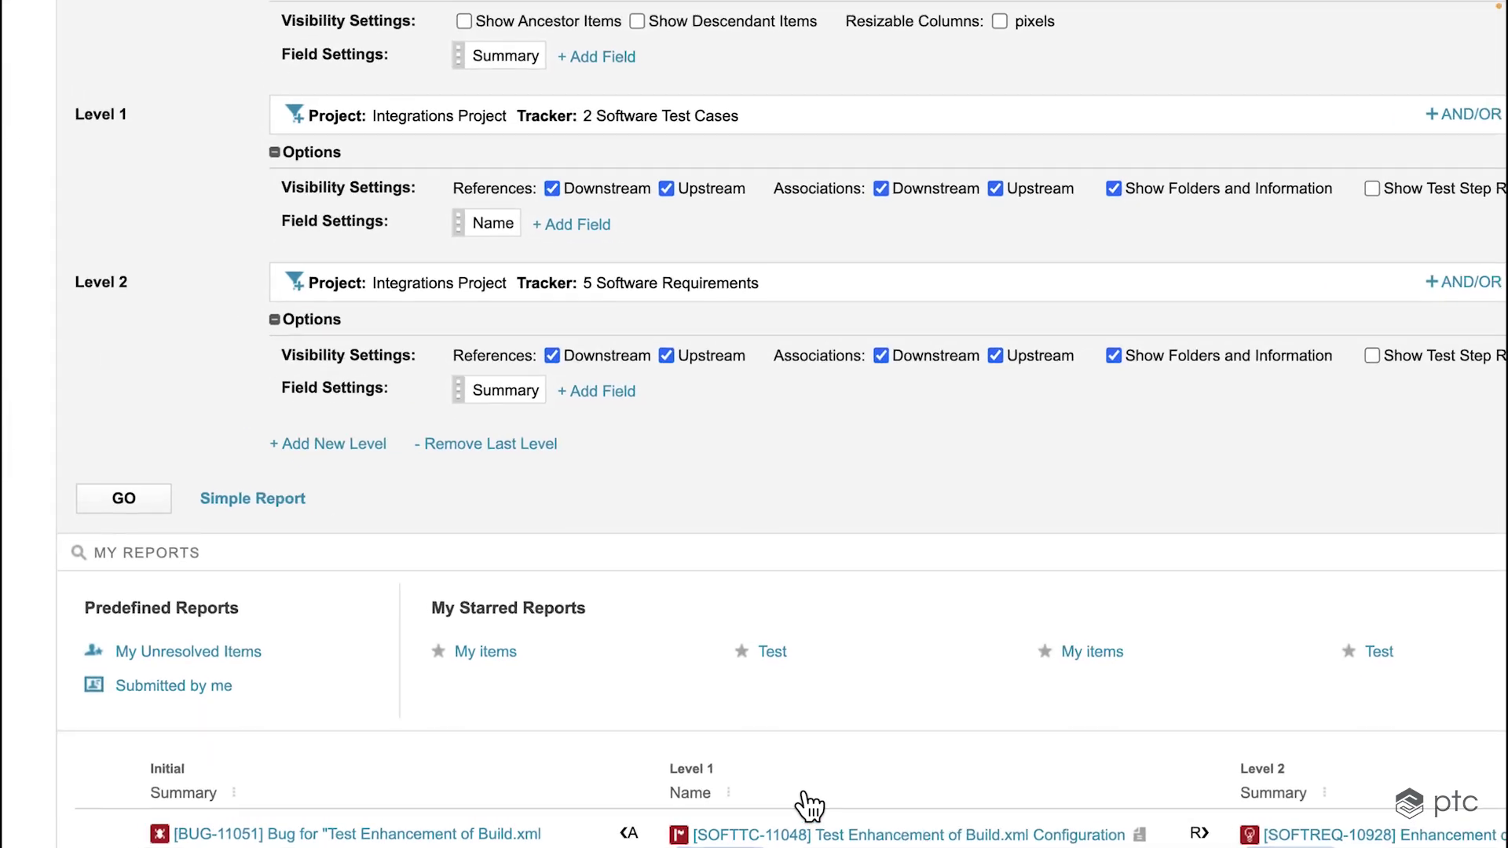
pyautogui.scroll(-1, 809, 805)
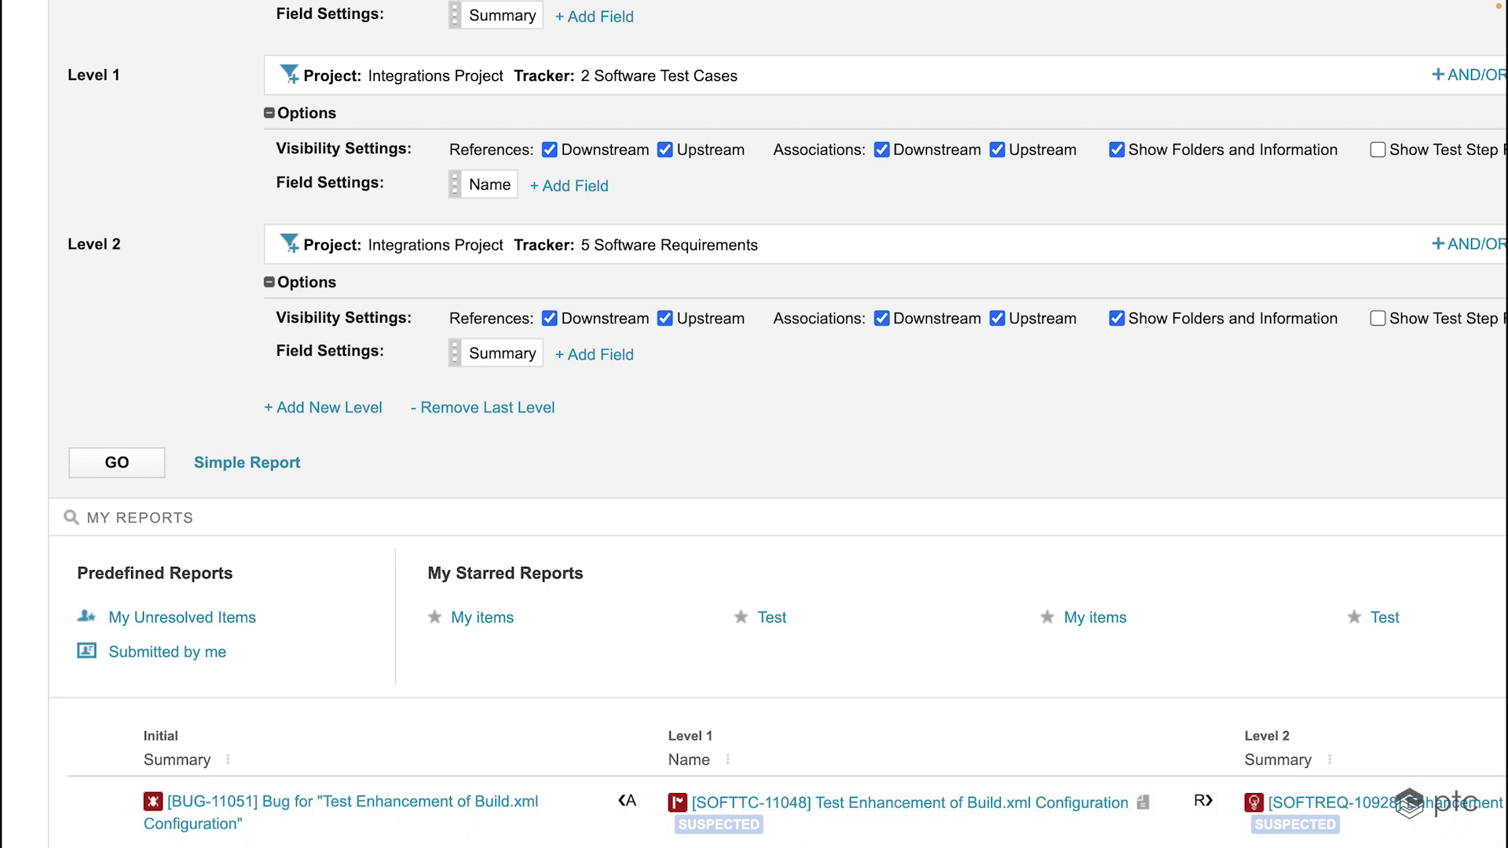
# Open bug BUG-11051 and show its downstream references filtered to Any status.
pyautogui.click(502, 815)
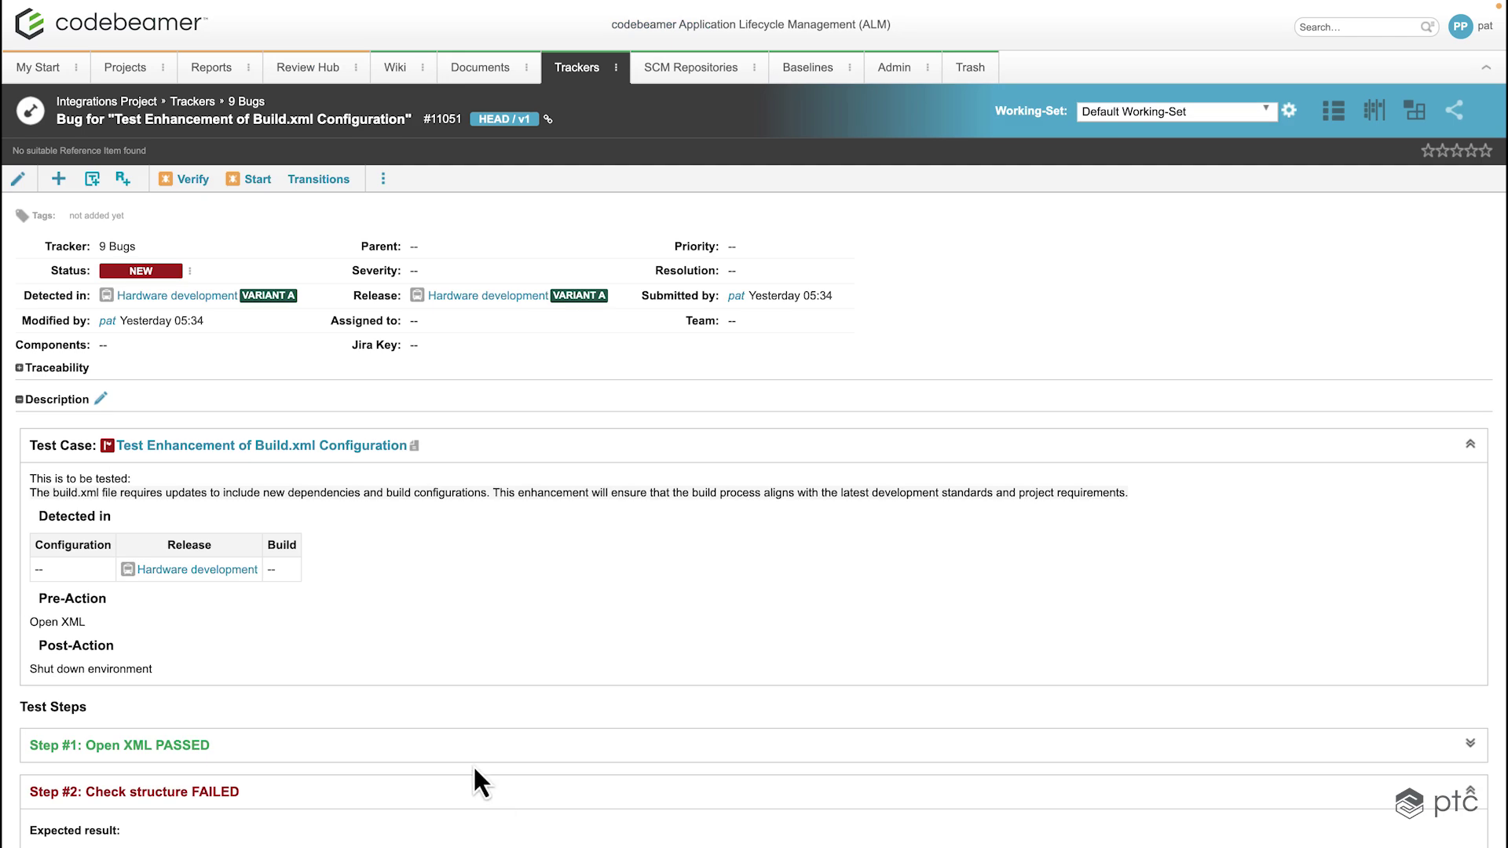
pyautogui.scroll(-3, 436, 615)
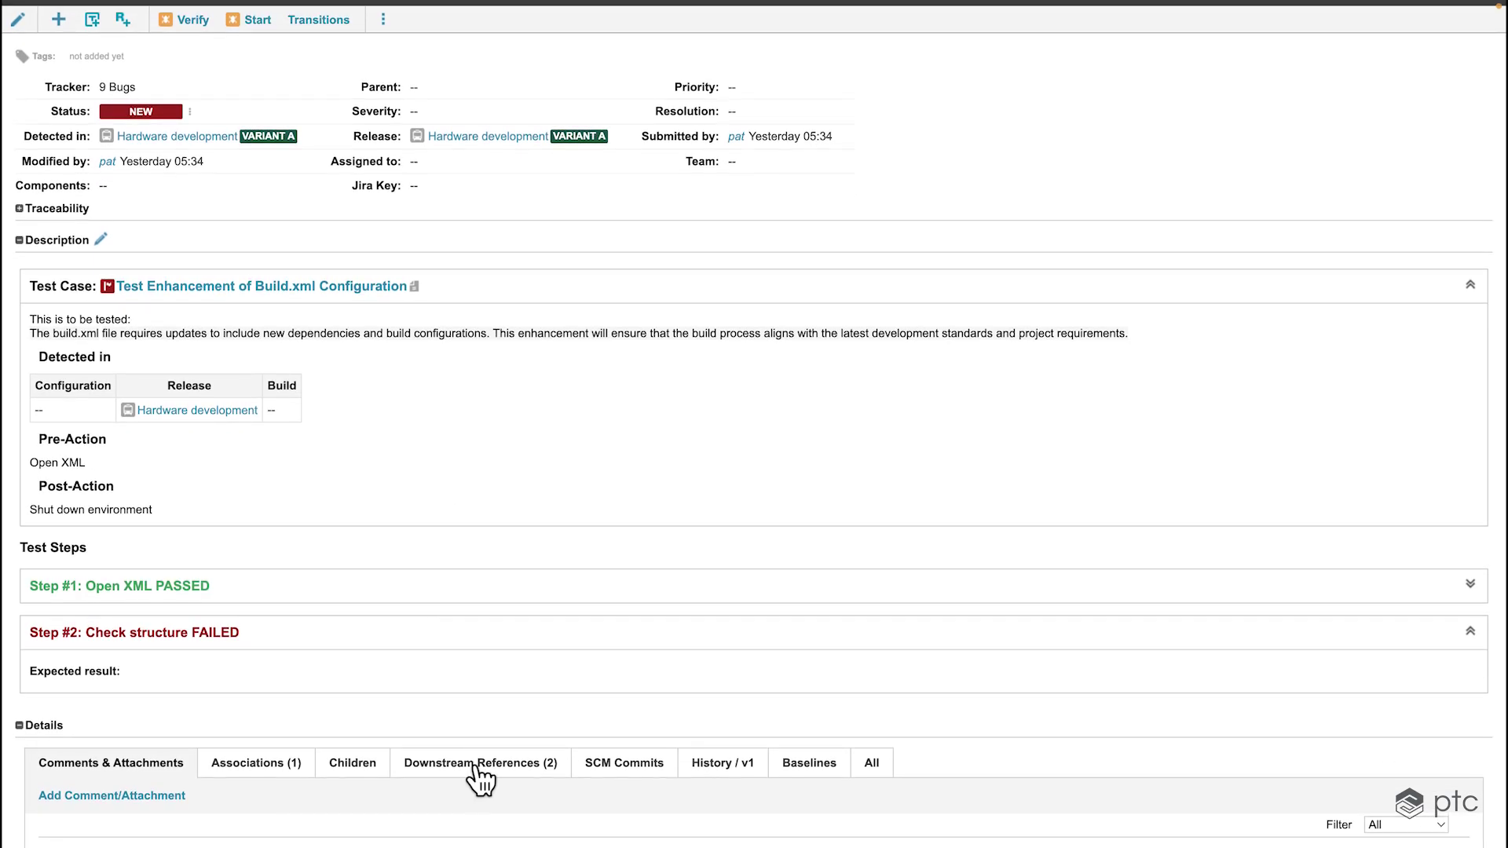
pyautogui.click(472, 760)
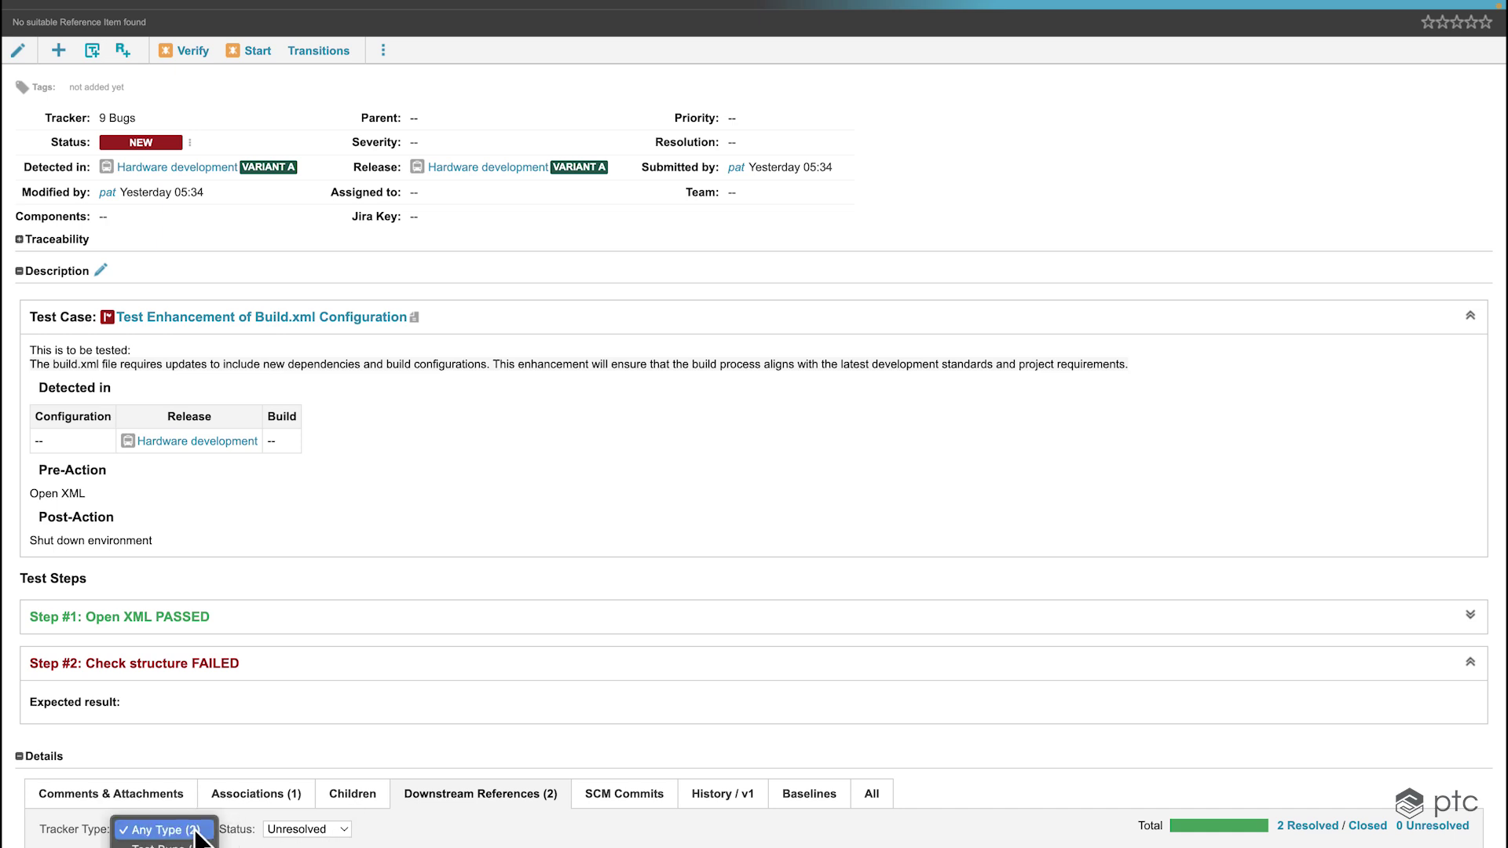
pyautogui.click(305, 830)
pyautogui.click(318, 713)
pyautogui.scroll(-3, 583, 752)
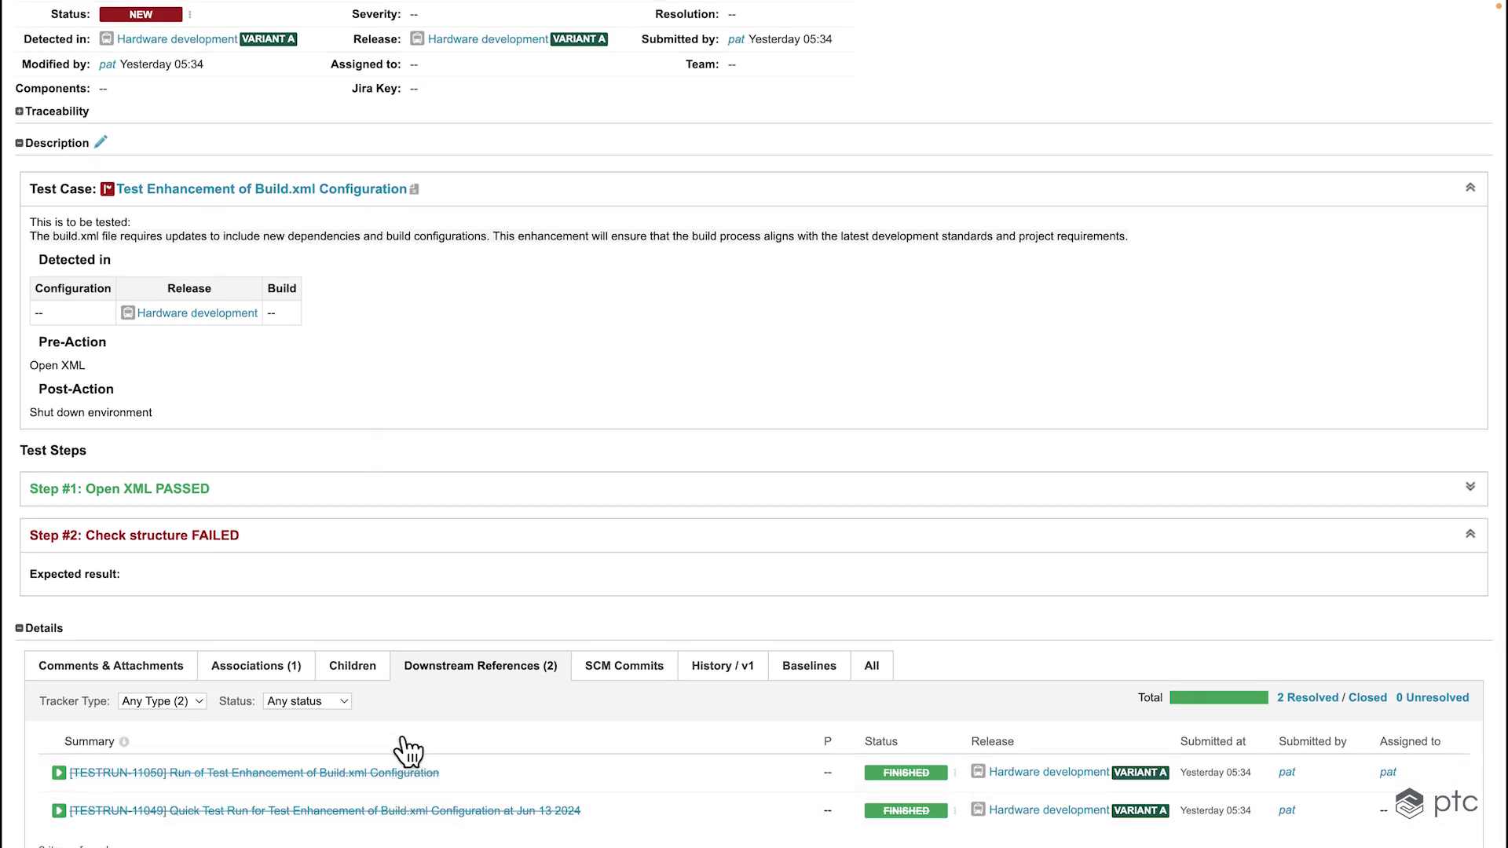
# Show the bug's associations, including its linked test case.
pyautogui.click(270, 664)
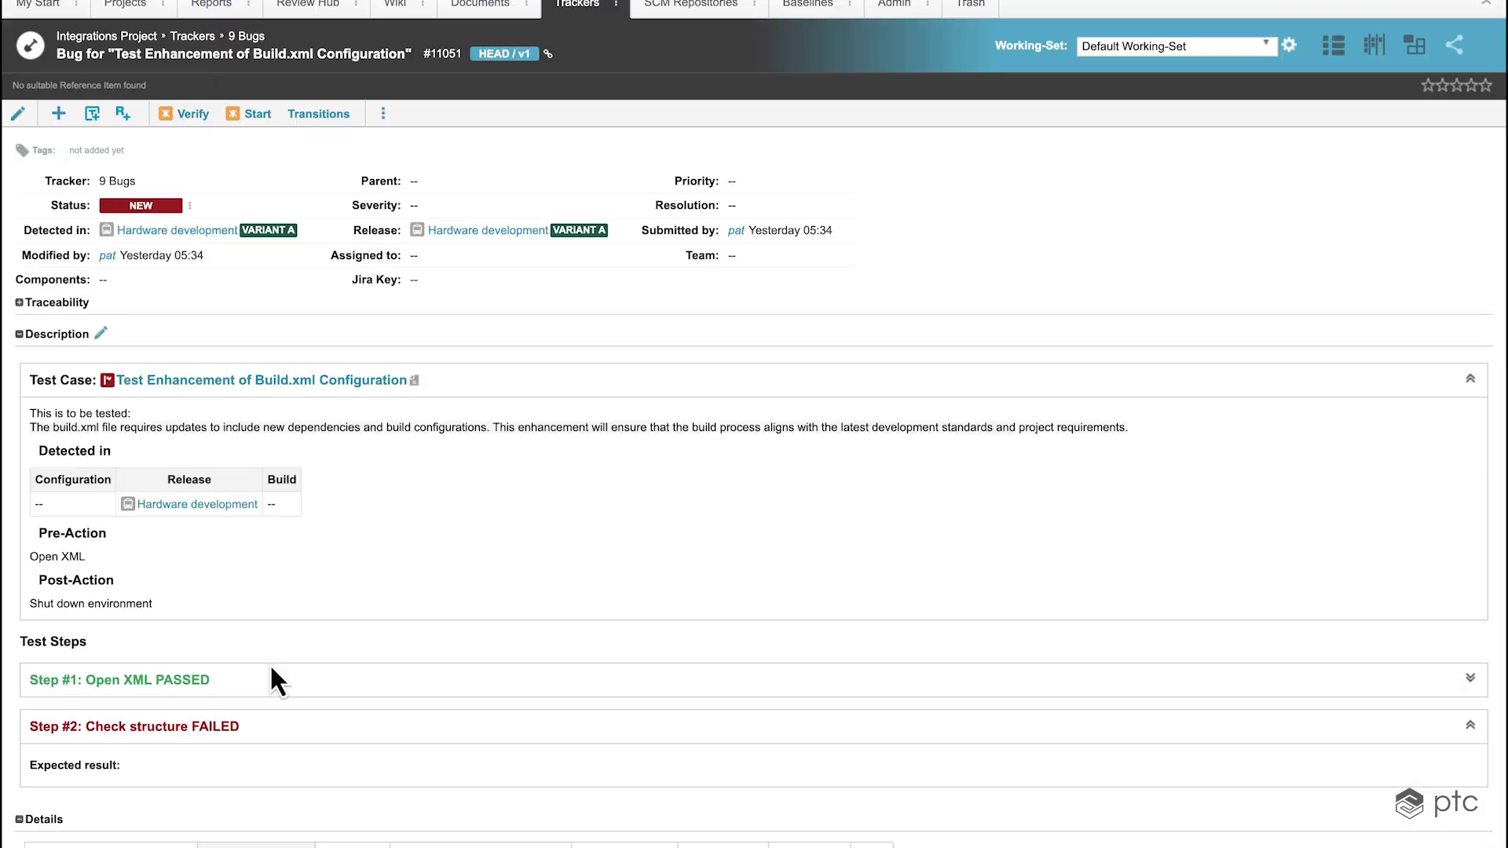
pyautogui.scroll(-2, 314, 743)
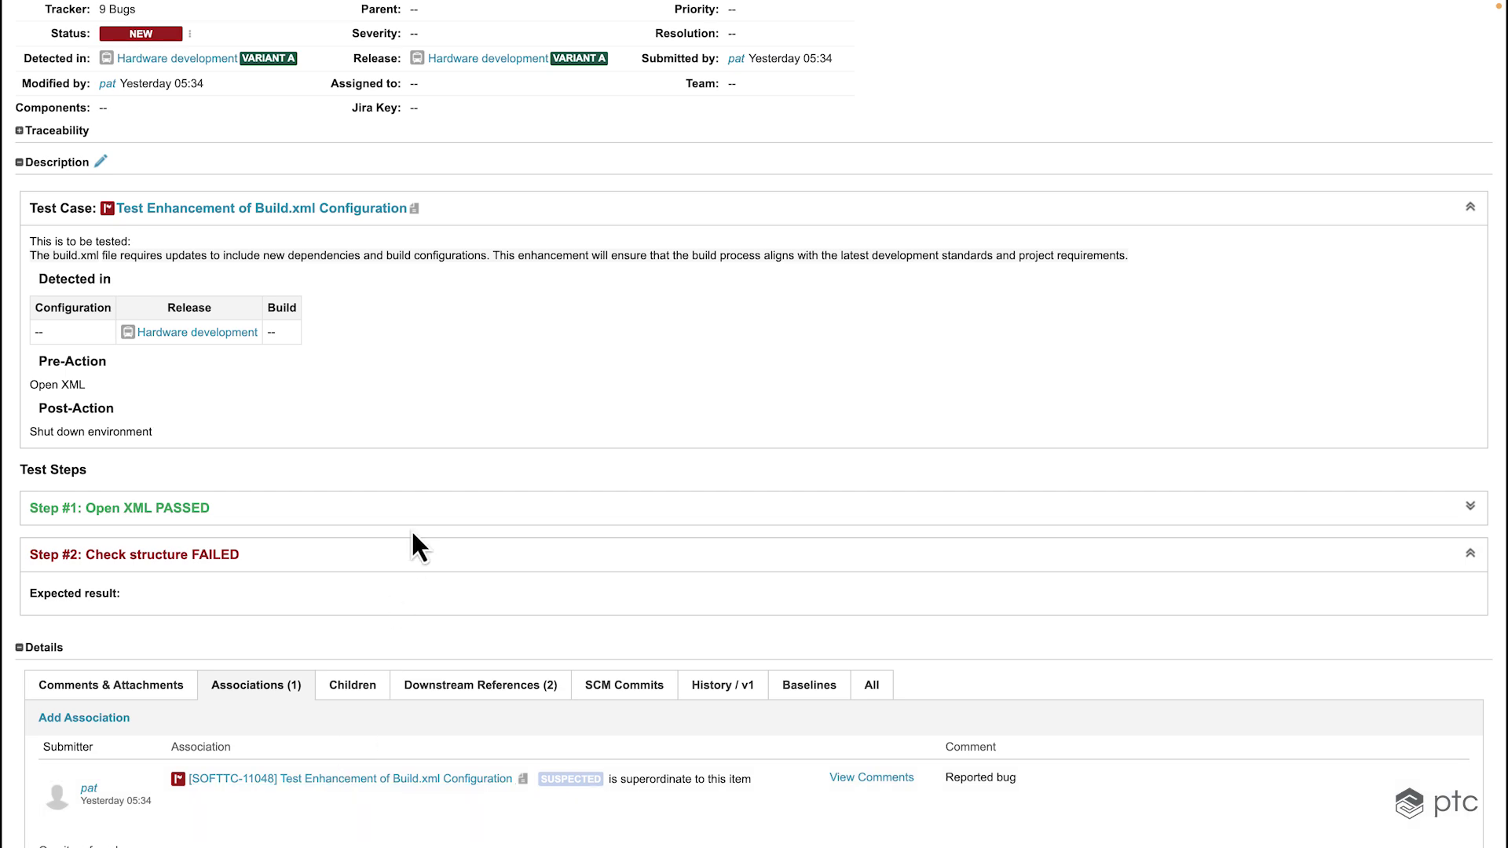
pyautogui.scroll(3, 412, 530)
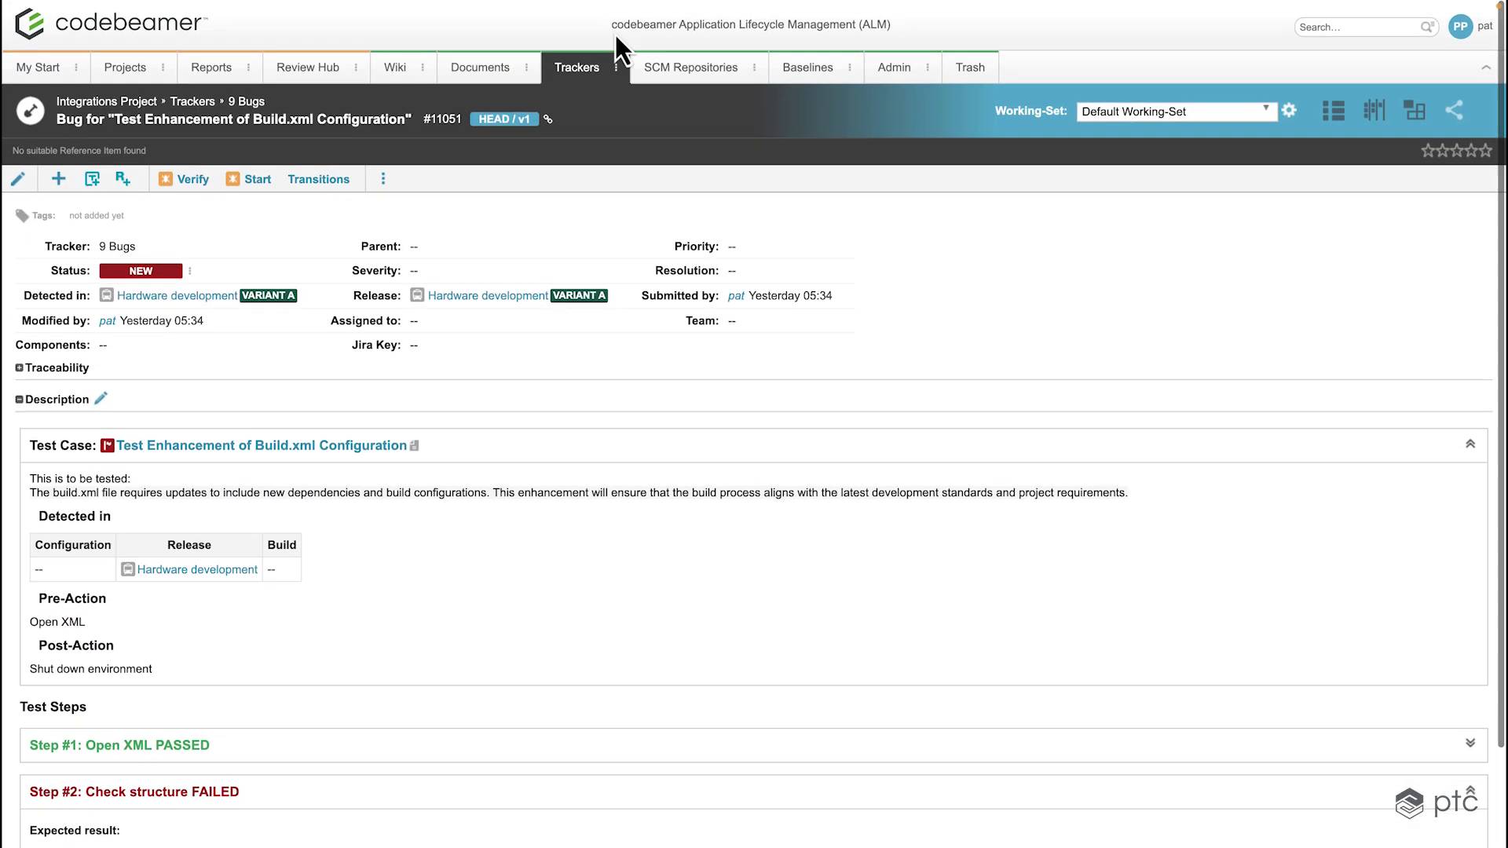
# Go back to the 5 Software Requirements tracker's item list.
pyautogui.click(586, 72)
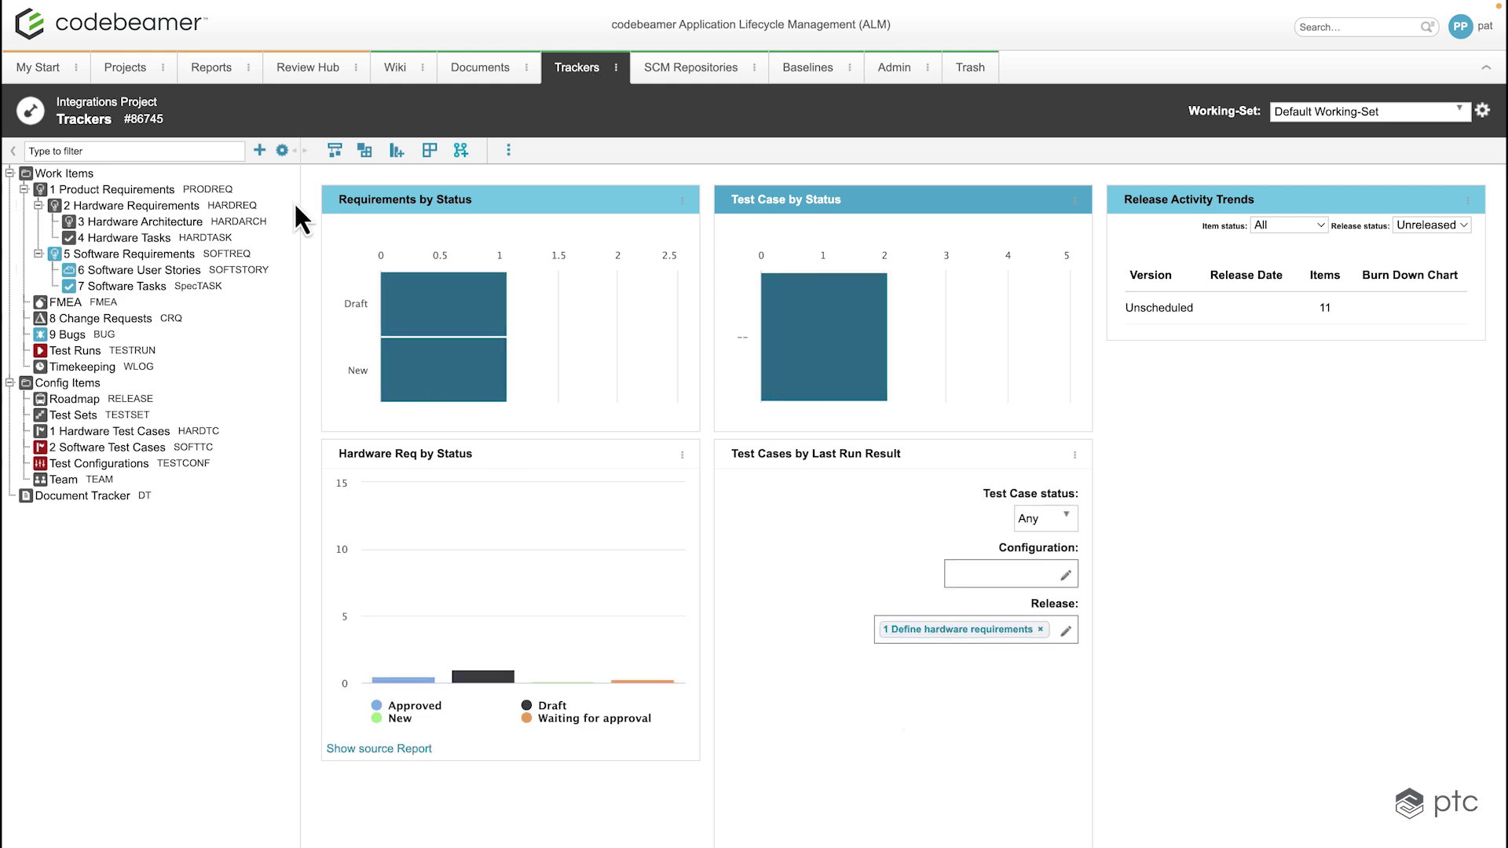
pyautogui.click(168, 260)
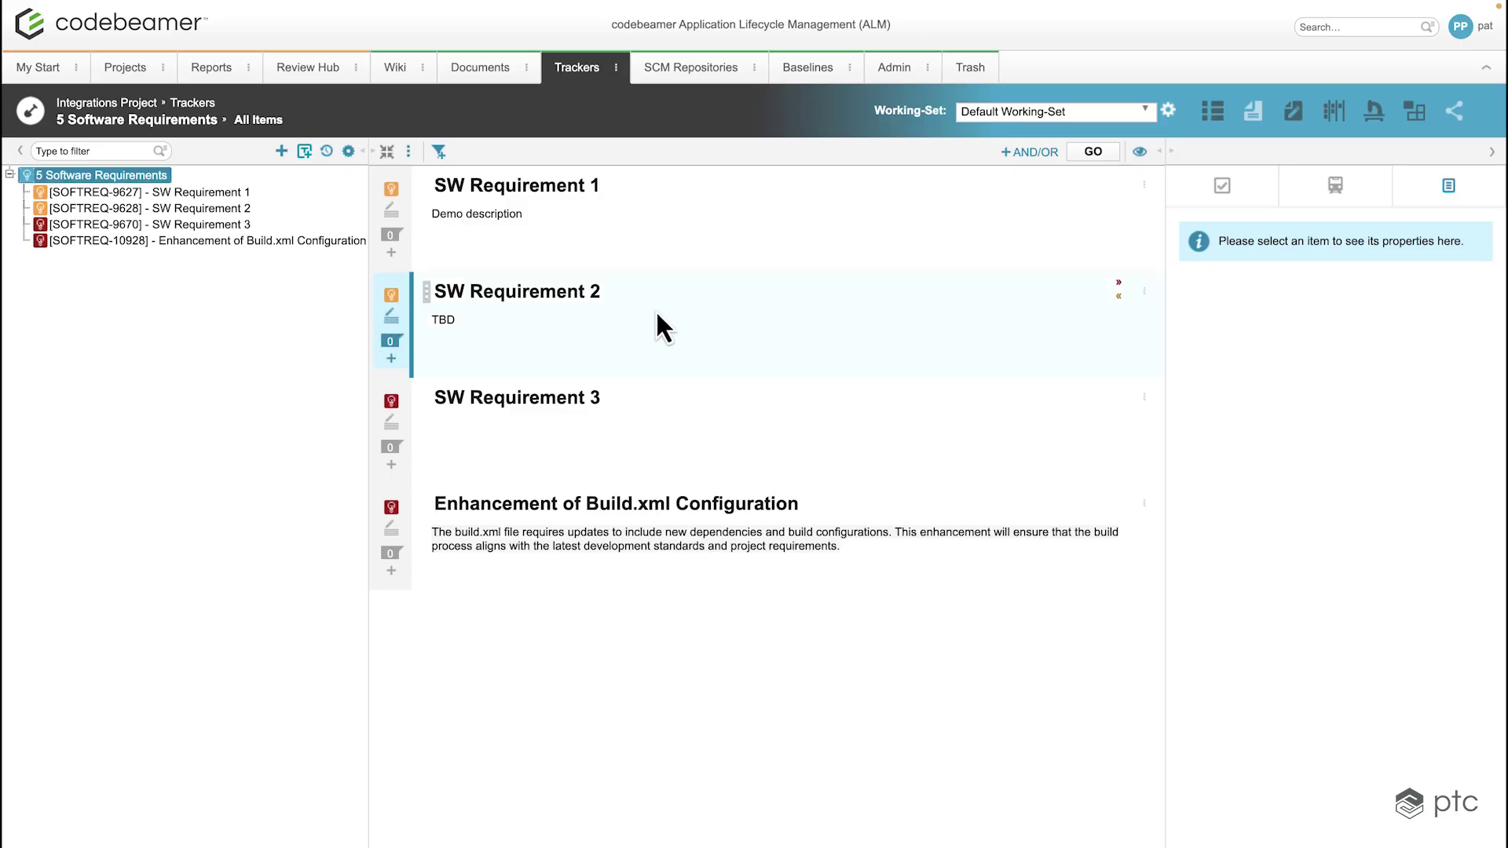
pyautogui.click(1251, 190)
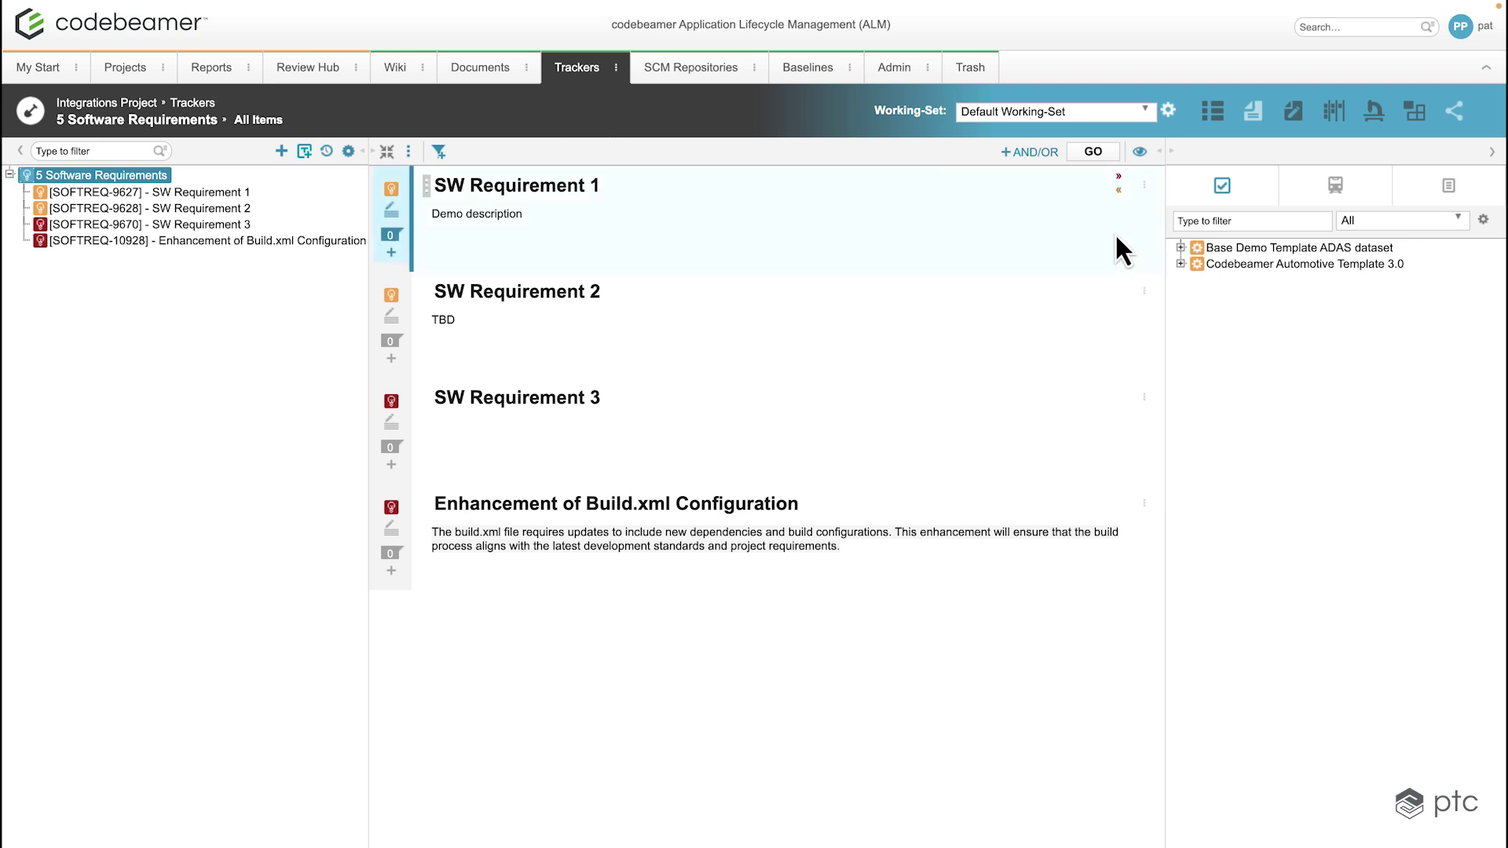
# Drag library requirement SWR-10470 from Codebeamer Automotive Template 3.0 > SWE > Software Requirements onto the tracker.
pyautogui.click(1181, 264)
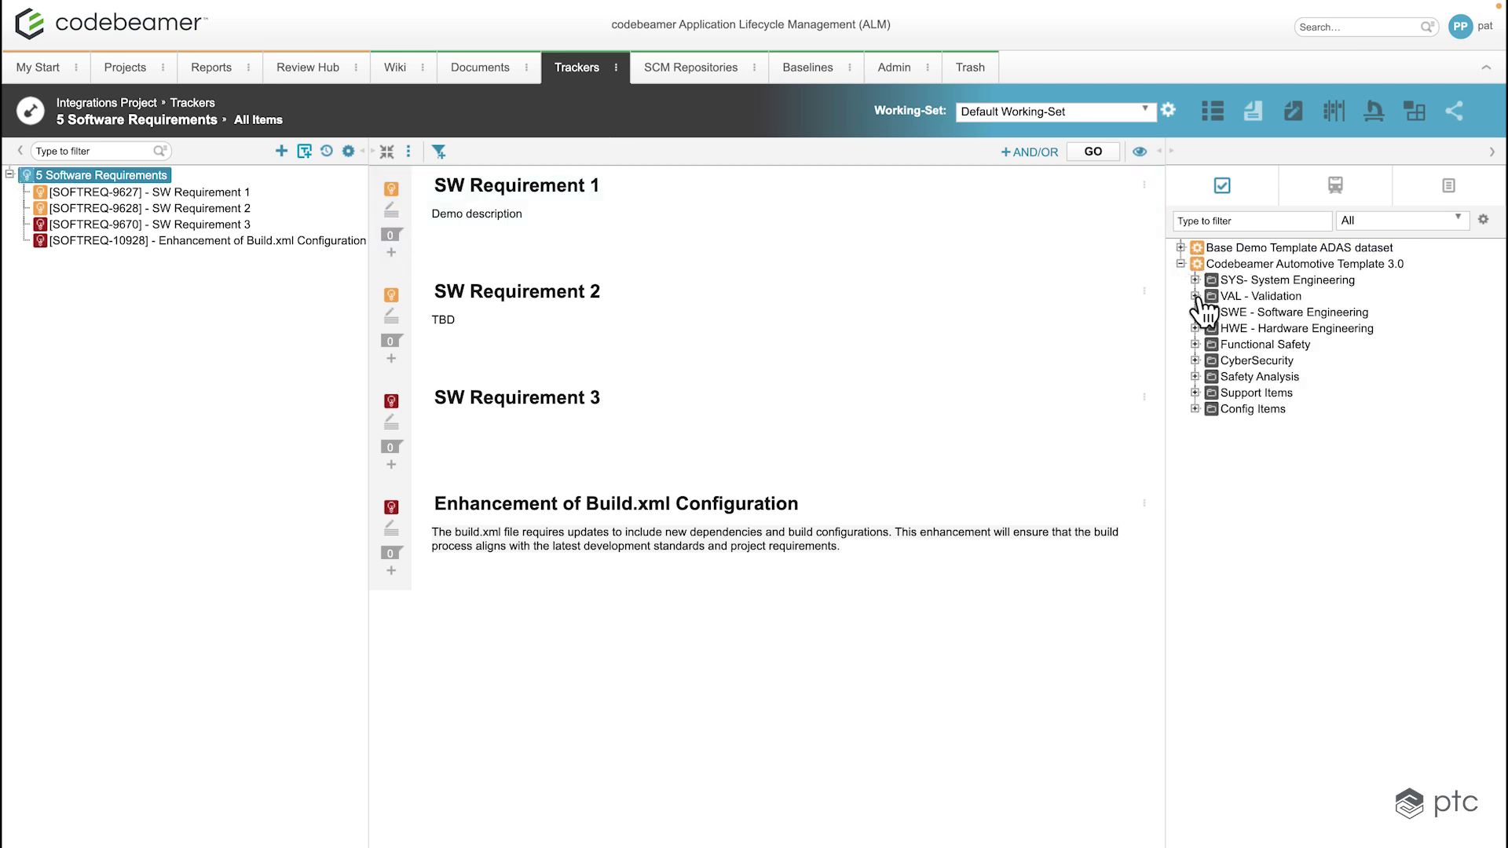
pyautogui.click(1196, 313)
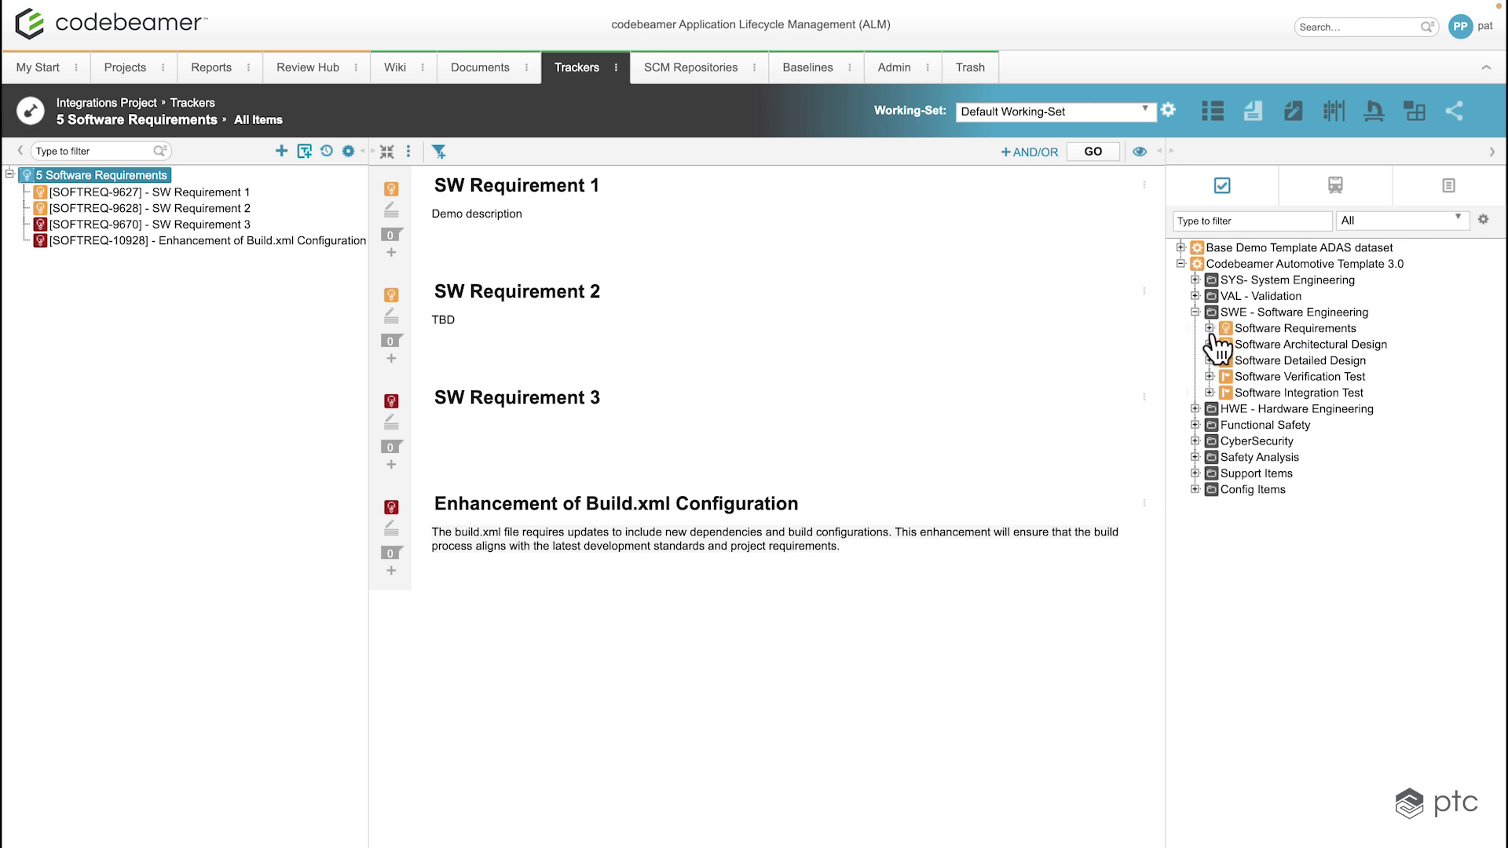
pyautogui.click(1210, 329)
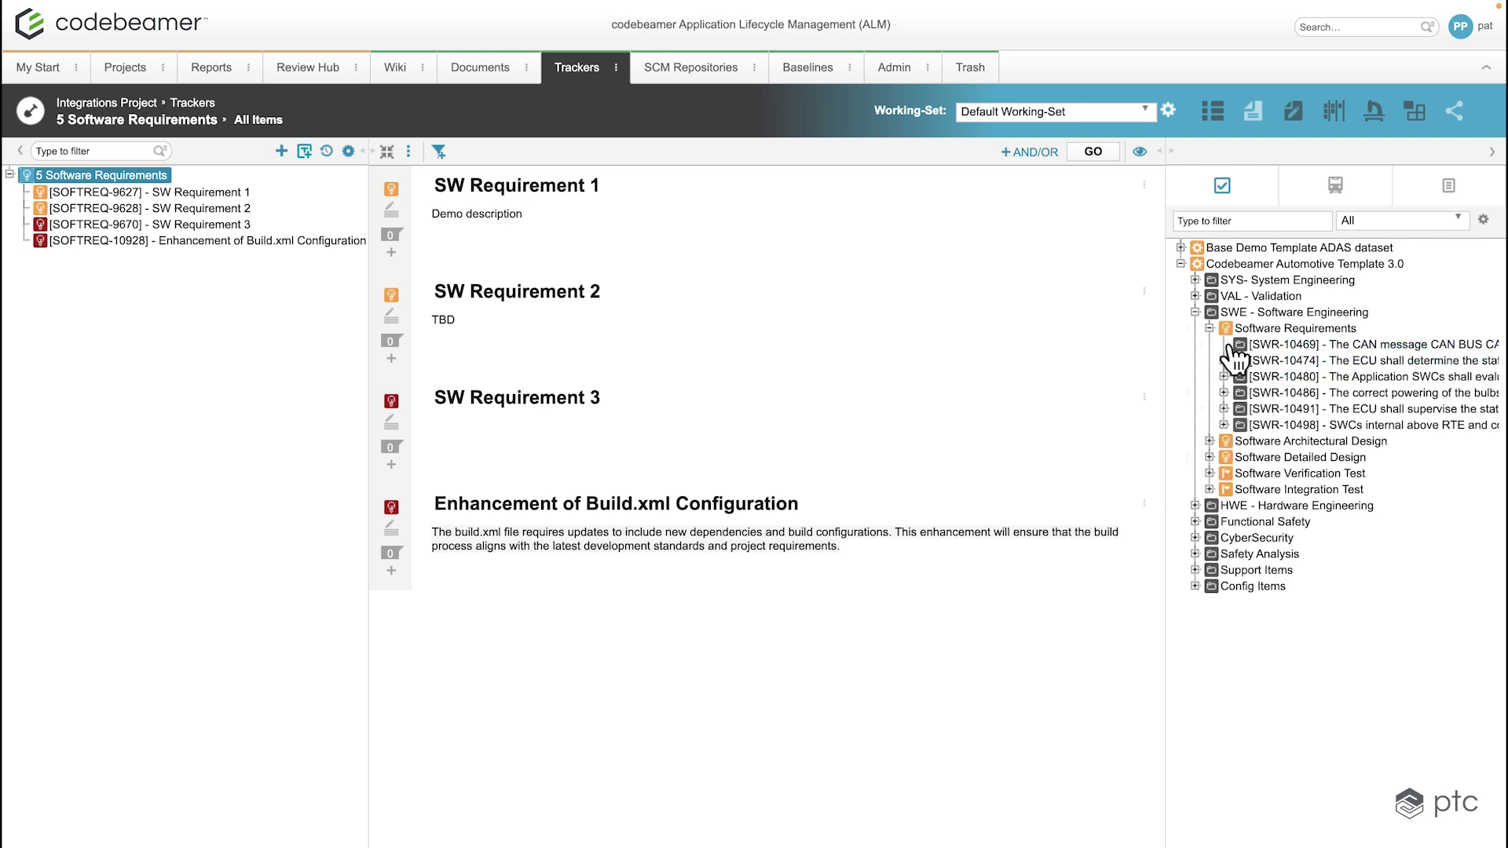
pyautogui.click(1224, 344)
pyautogui.moveTo(1296, 361); pyautogui.dragTo(184, 365)
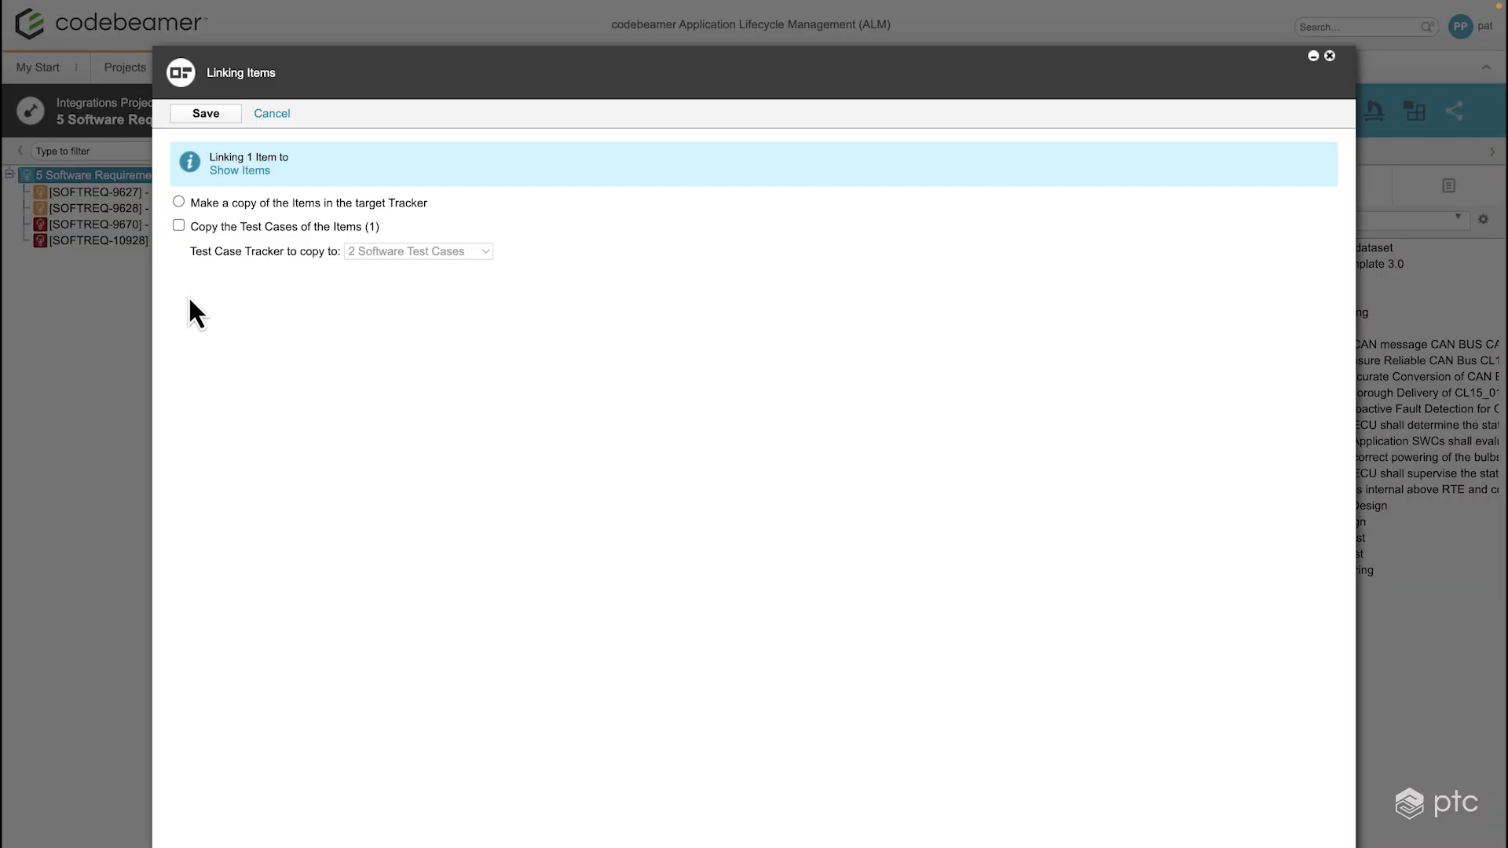
# Copy SWR-10470 into the tracker as a new item, creating SOFTREQ-11058.
pyautogui.click(195, 205)
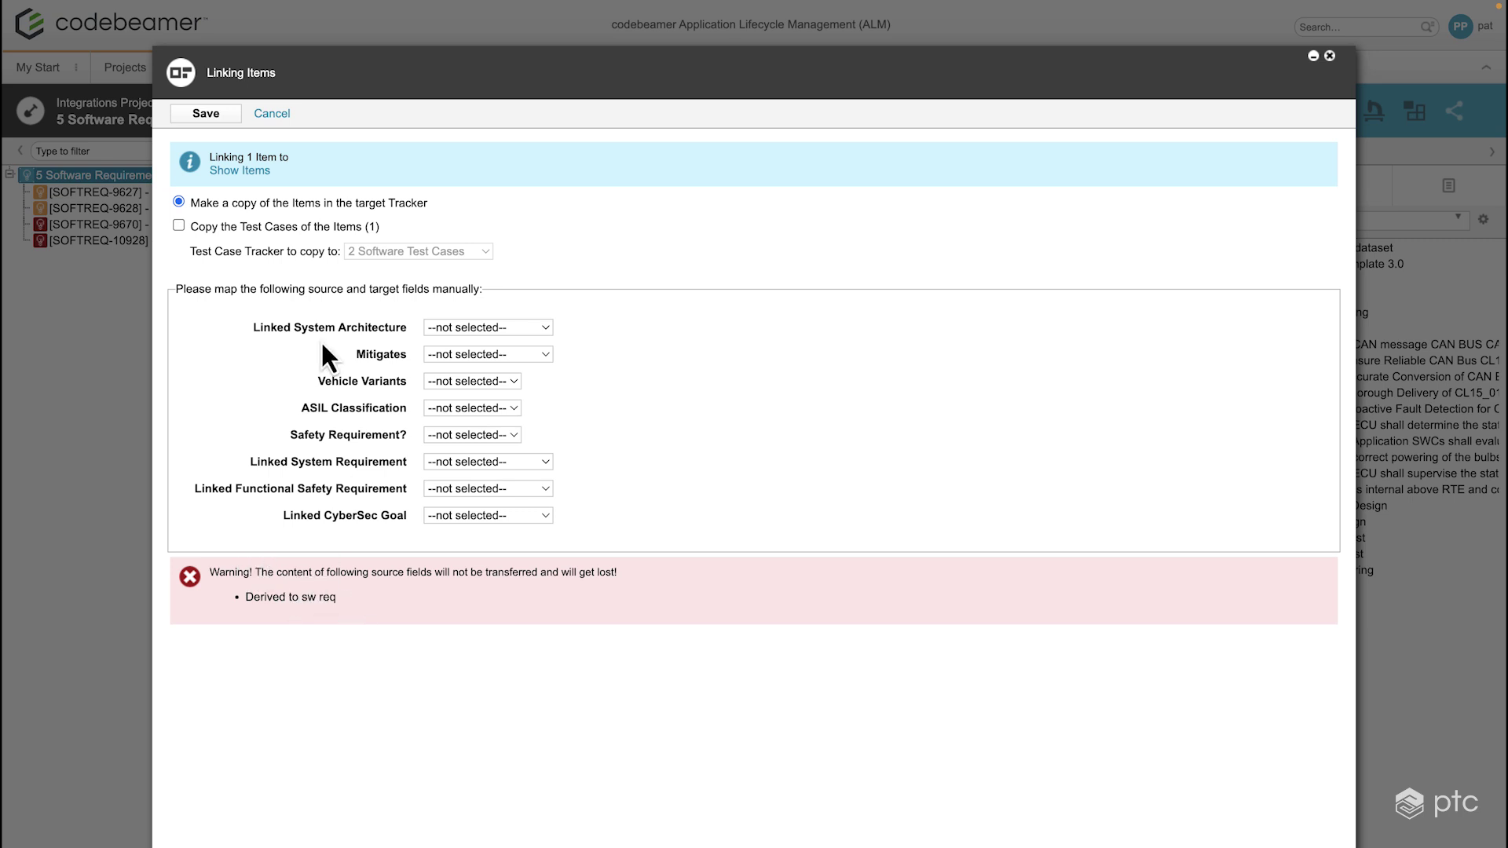
pyautogui.click(206, 115)
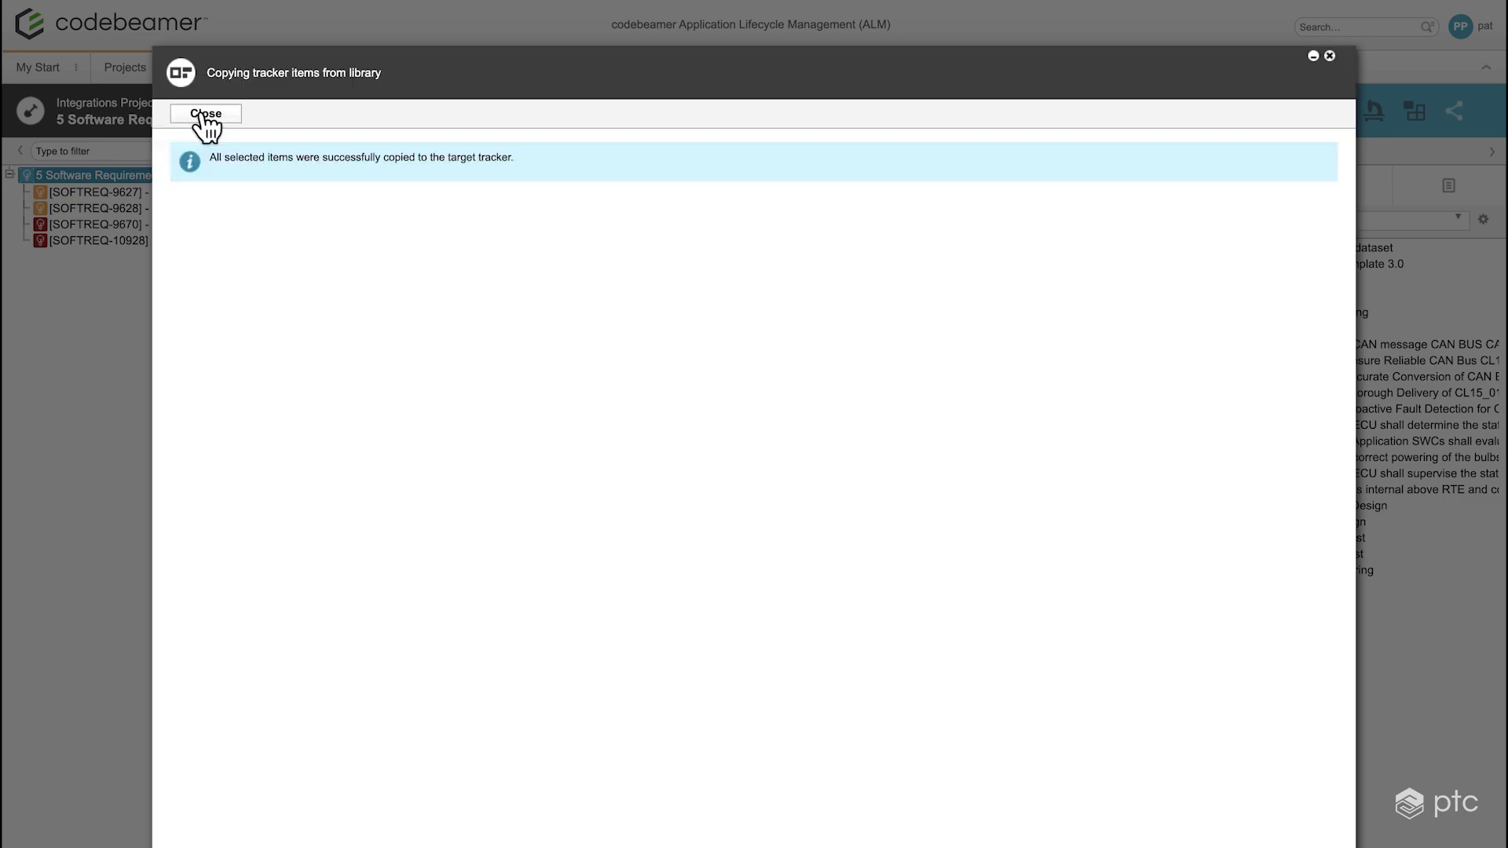
pyautogui.click(206, 115)
pyautogui.click(187, 258)
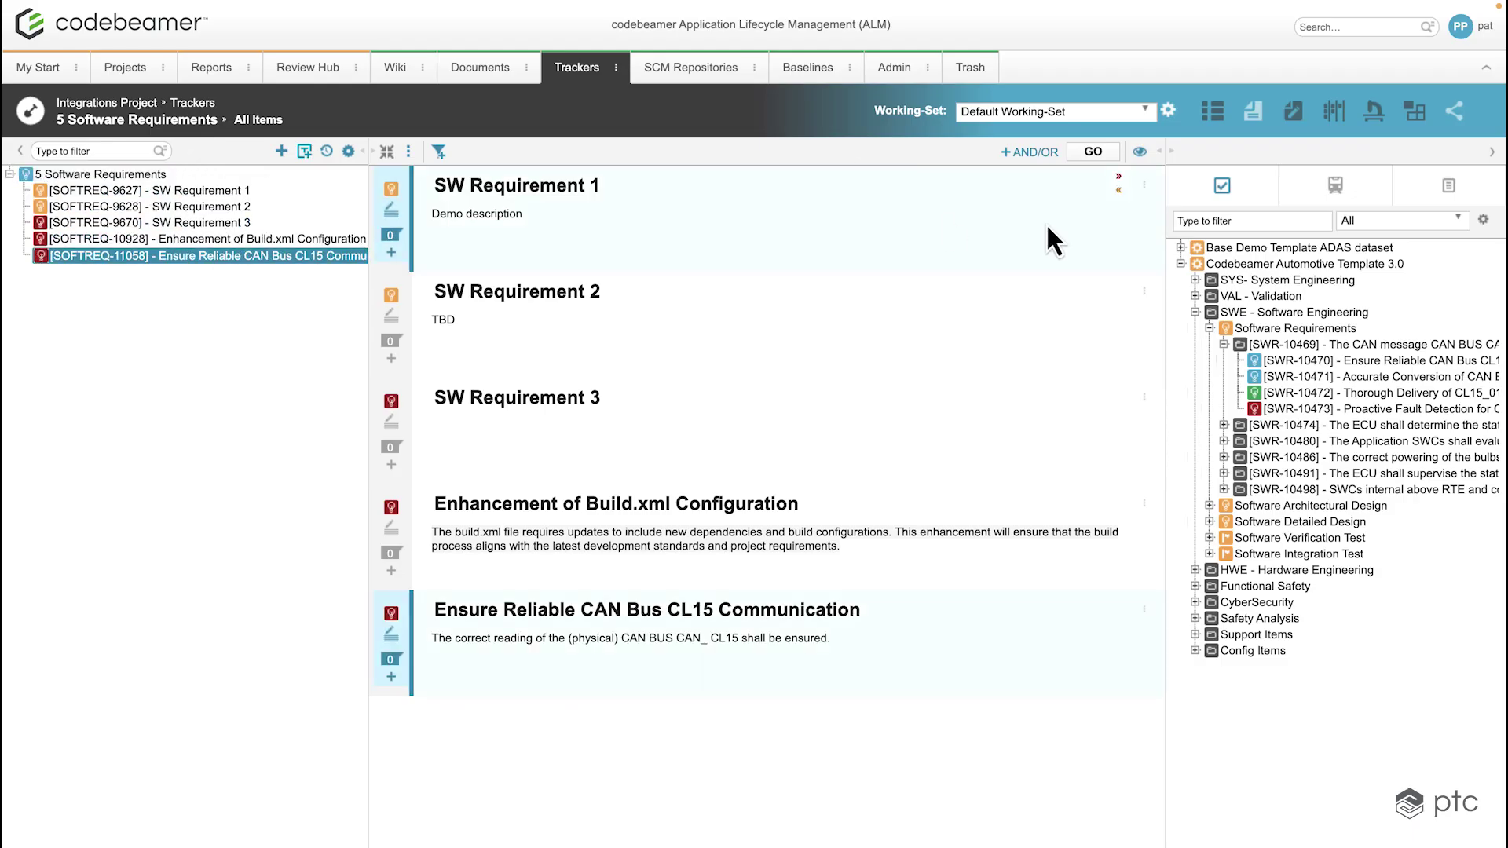
# Show SOFTREQ-11058's details, revealing its Suspected copy-of association to SWR-10470.
pyautogui.click(1448, 189)
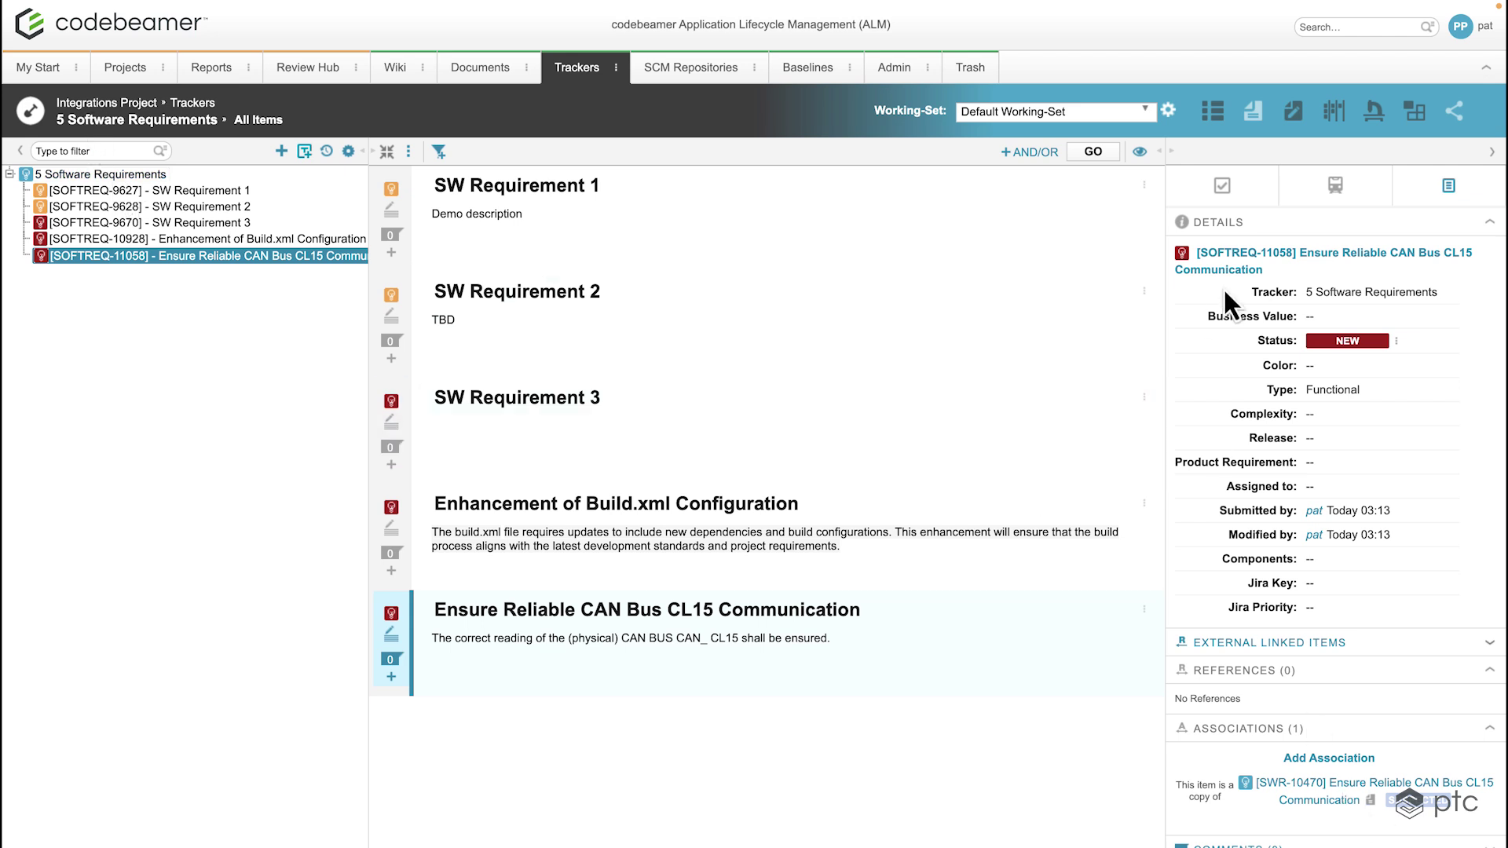
# Open the library original SWR-10470 from the copy-of association link.
pyautogui.click(1306, 800)
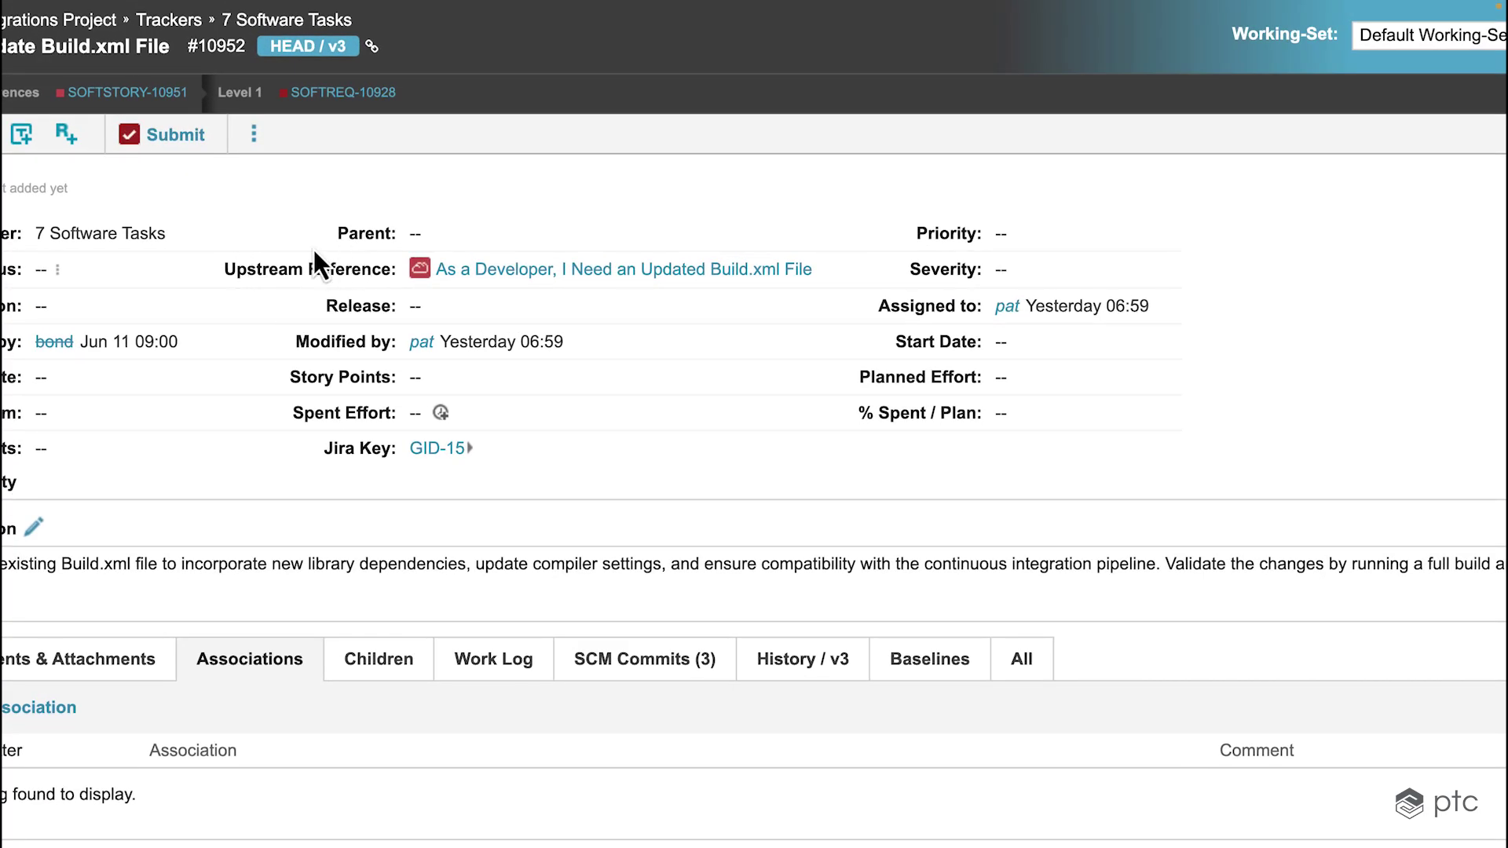
# Open the upstream Build.xml user story from the task's Upstream Reference field.
pyautogui.moveTo(223, 267); pyautogui.dragTo(398, 267)
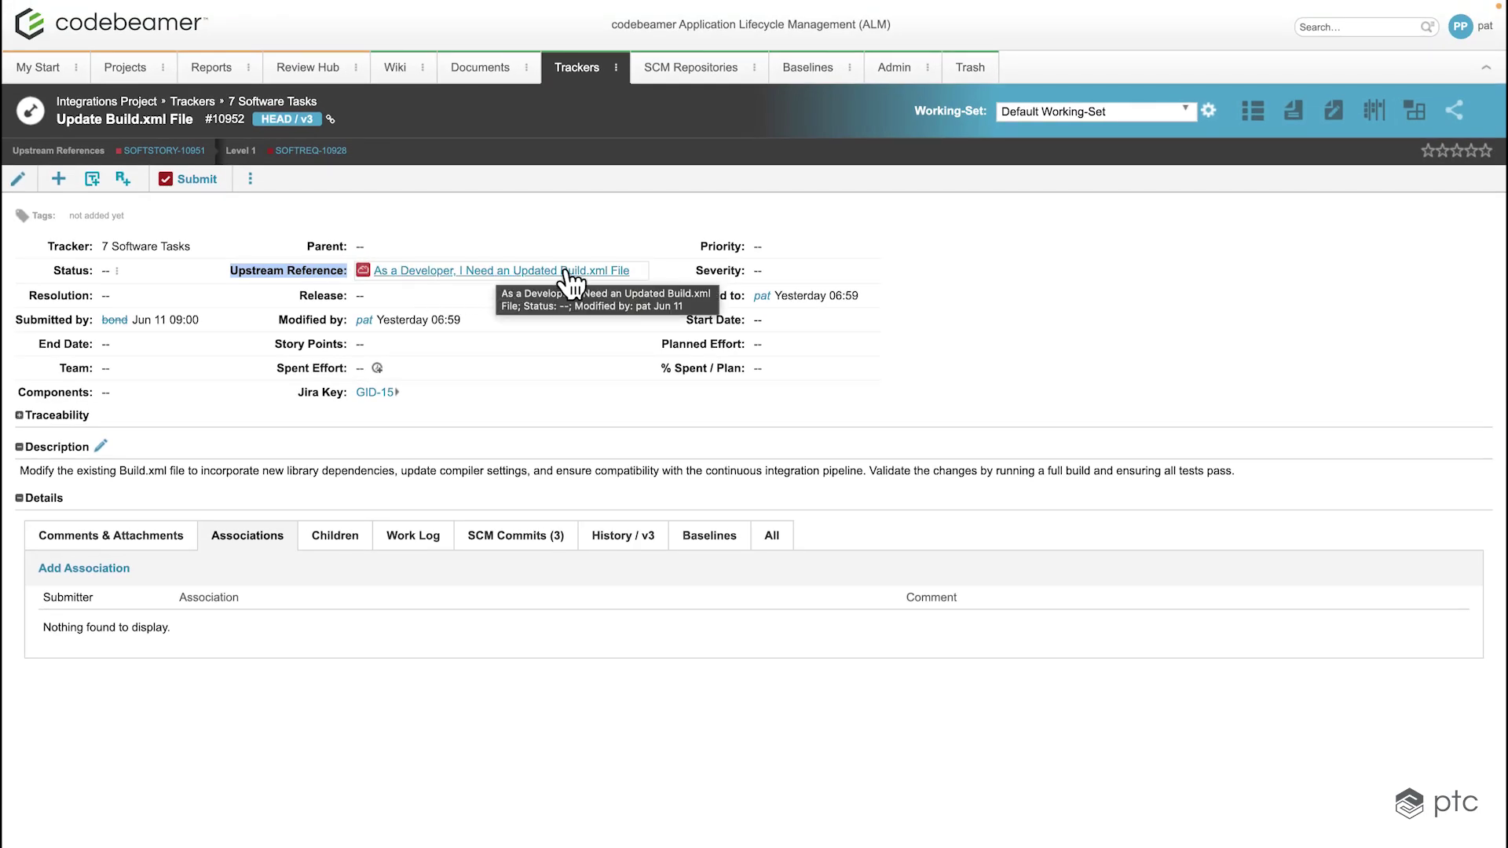
pyautogui.click(581, 210)
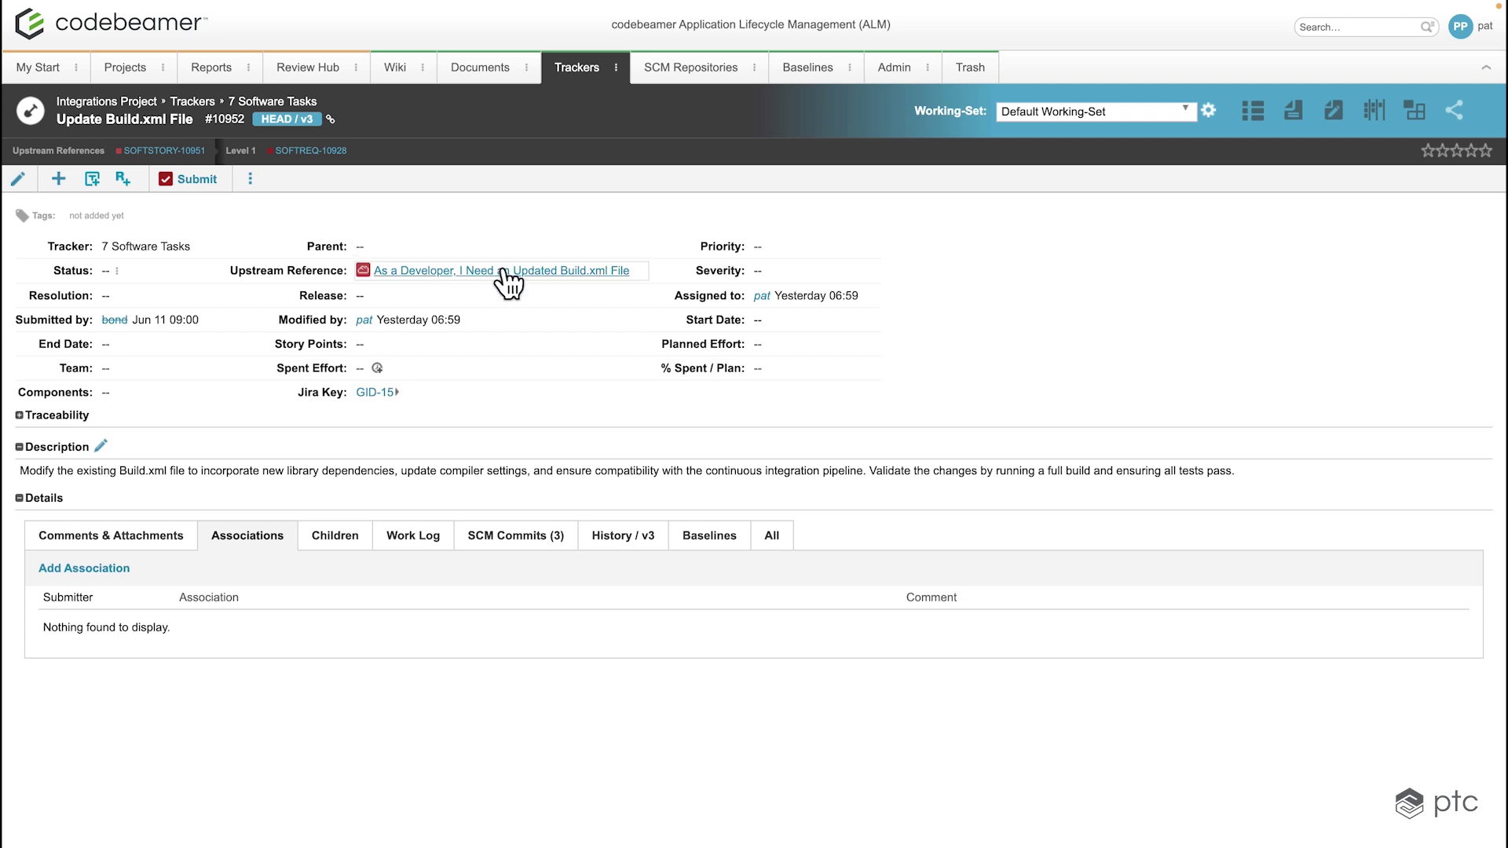
pyautogui.moveTo(508, 280)
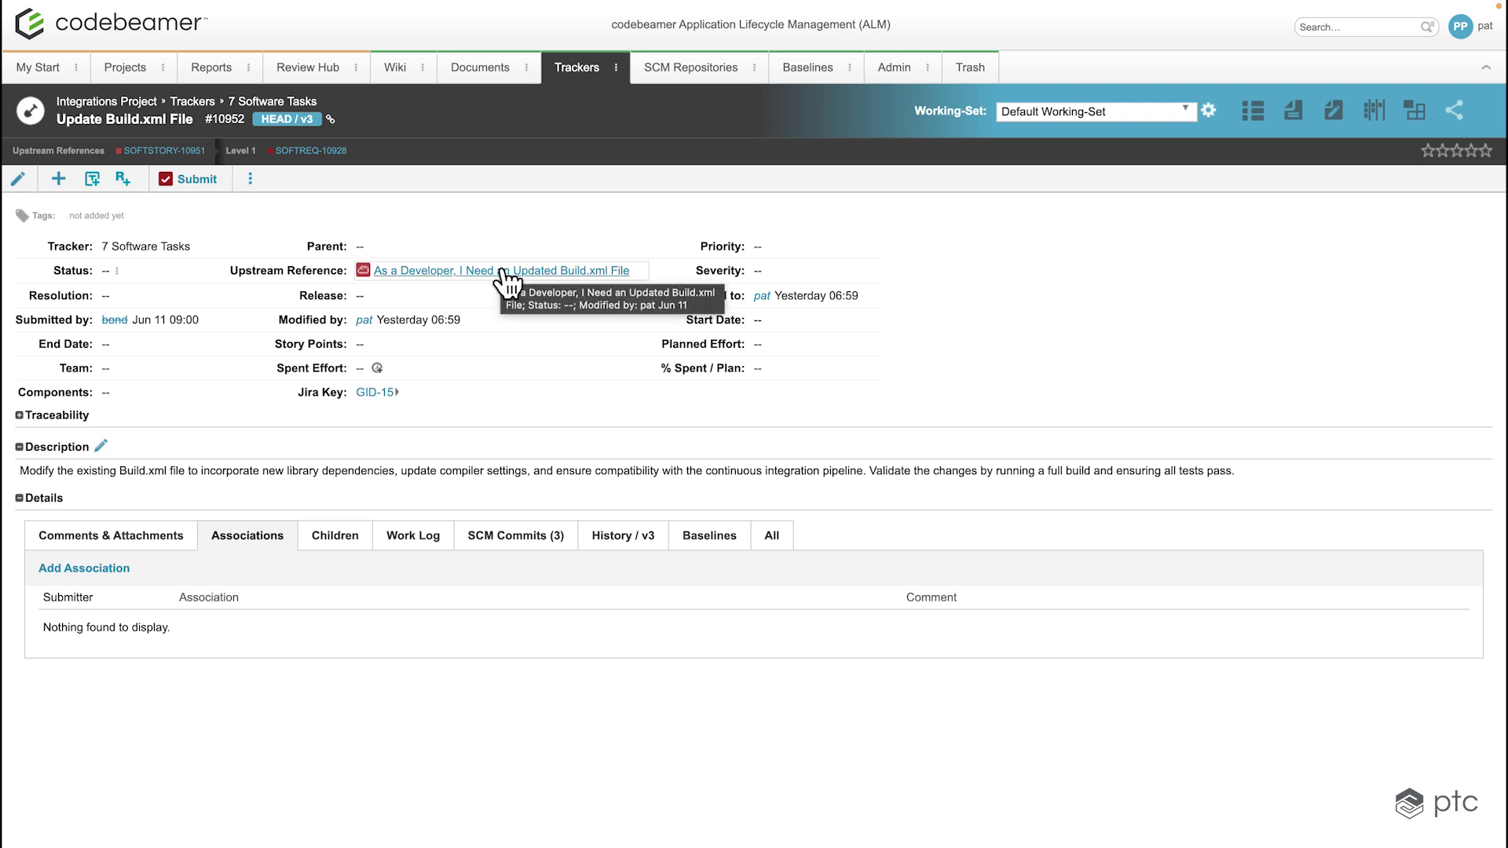
pyautogui.click(508, 280)
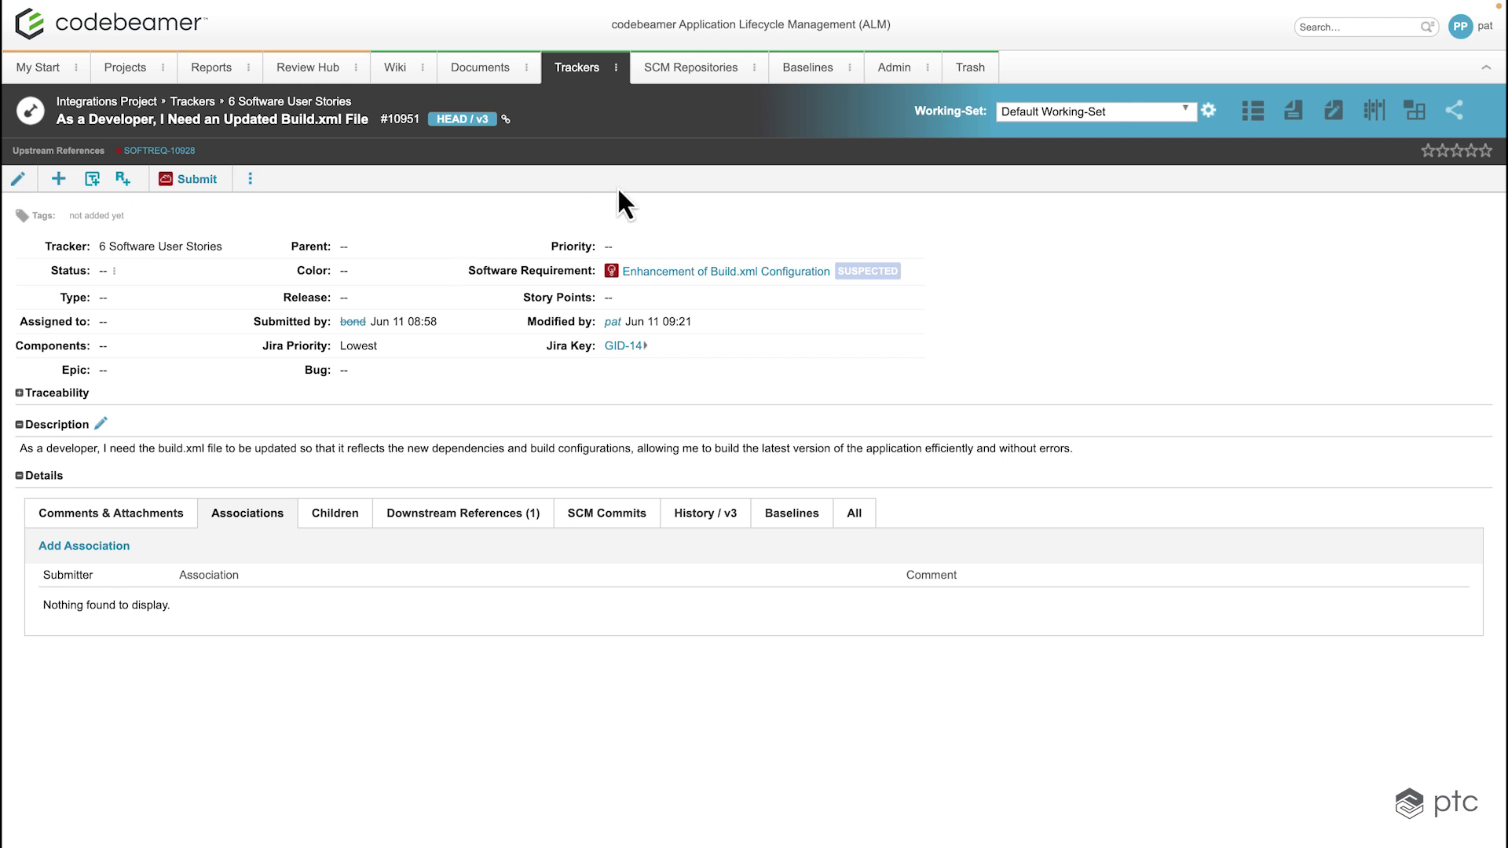
# Follow the user story's Software Requirement link to requirement #10928 Enhancement of Build.xml Configuration.
pyautogui.moveTo(493, 271); pyautogui.dragTo(597, 262)
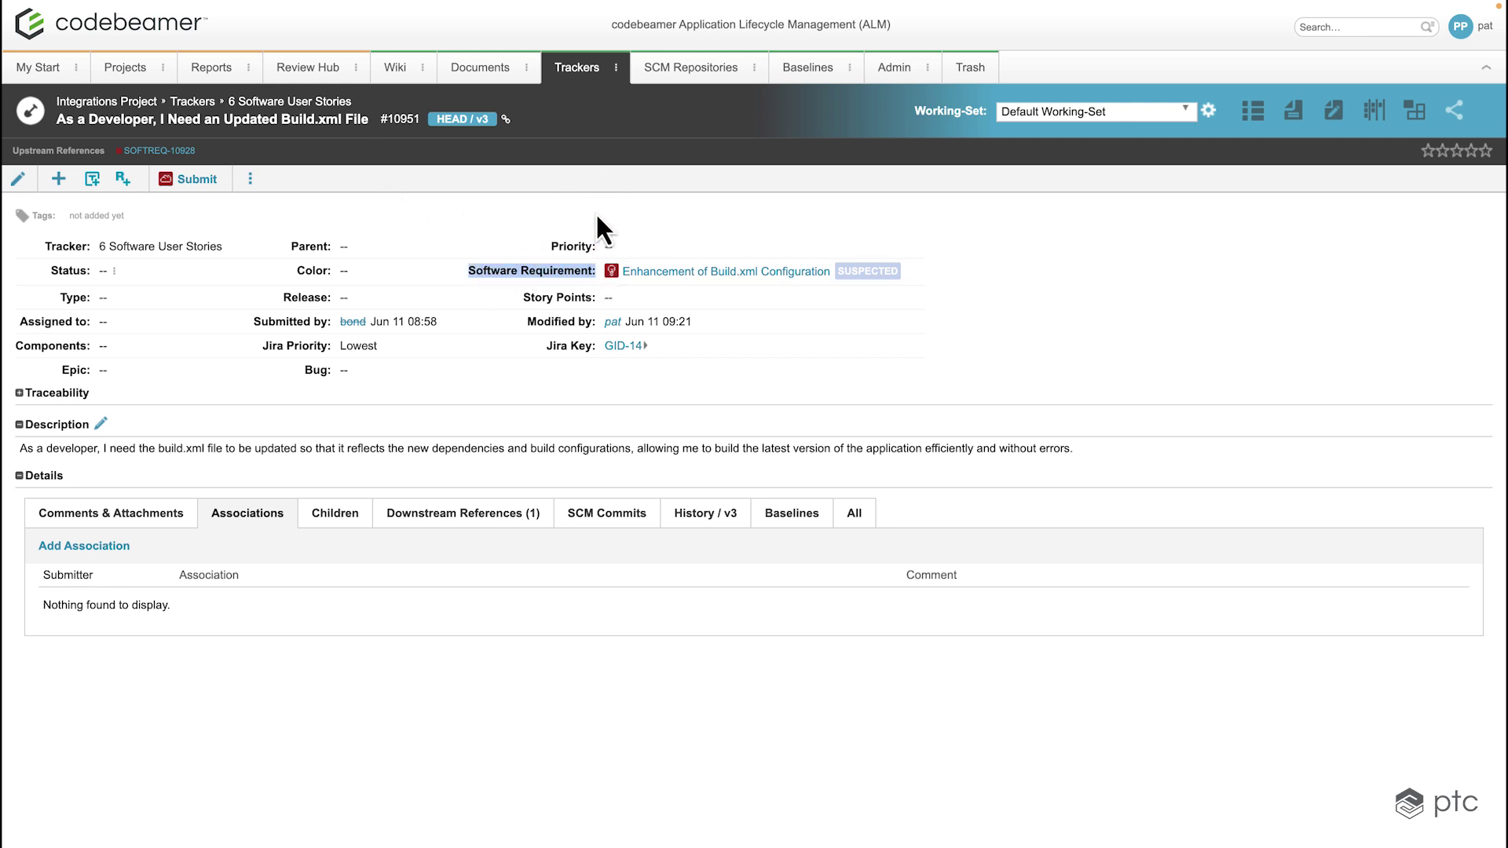
pyautogui.click(597, 217)
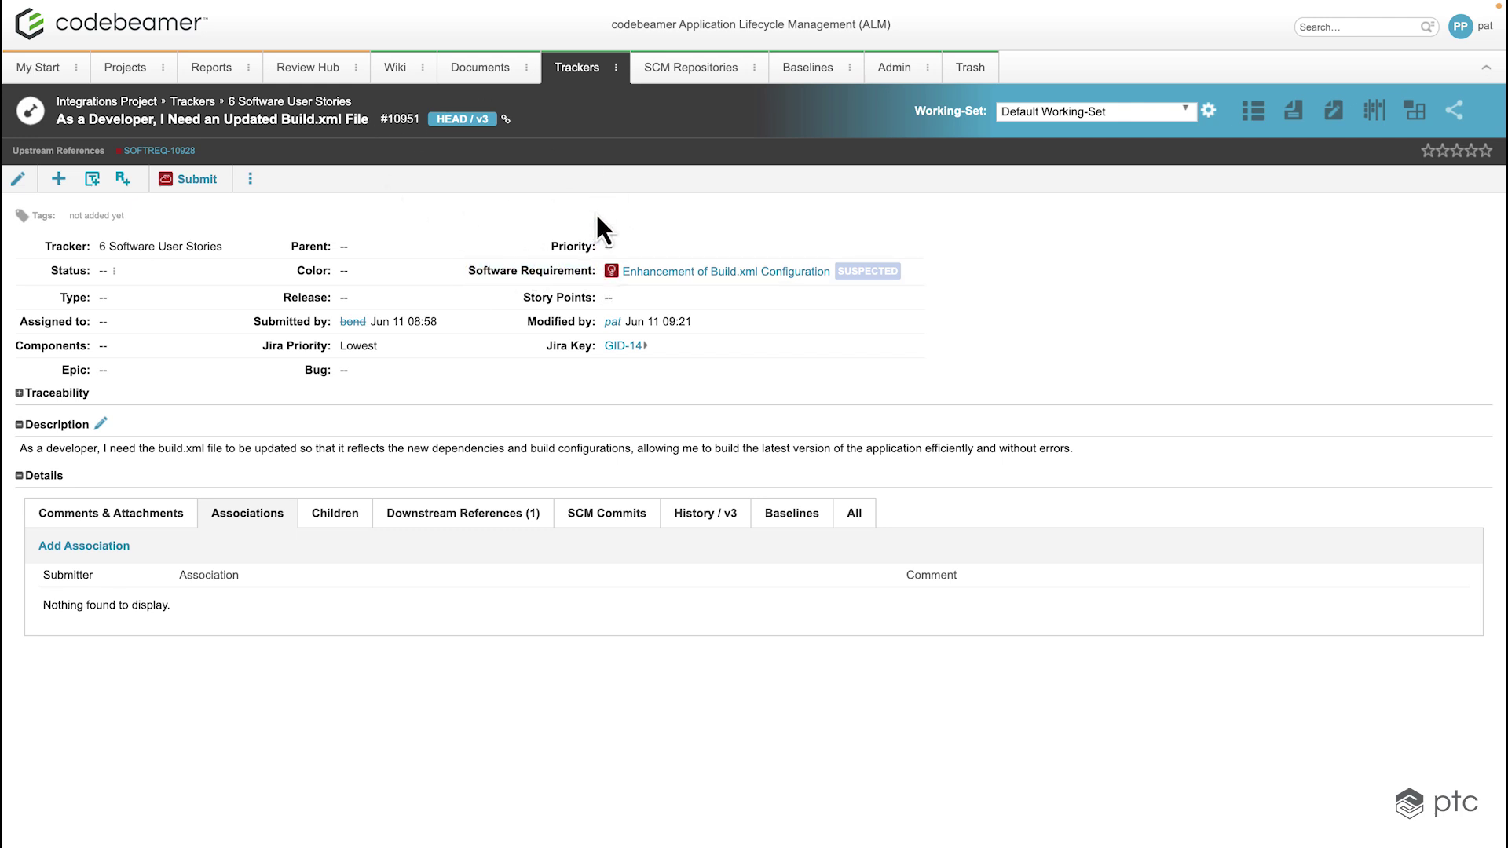
pyautogui.click(669, 275)
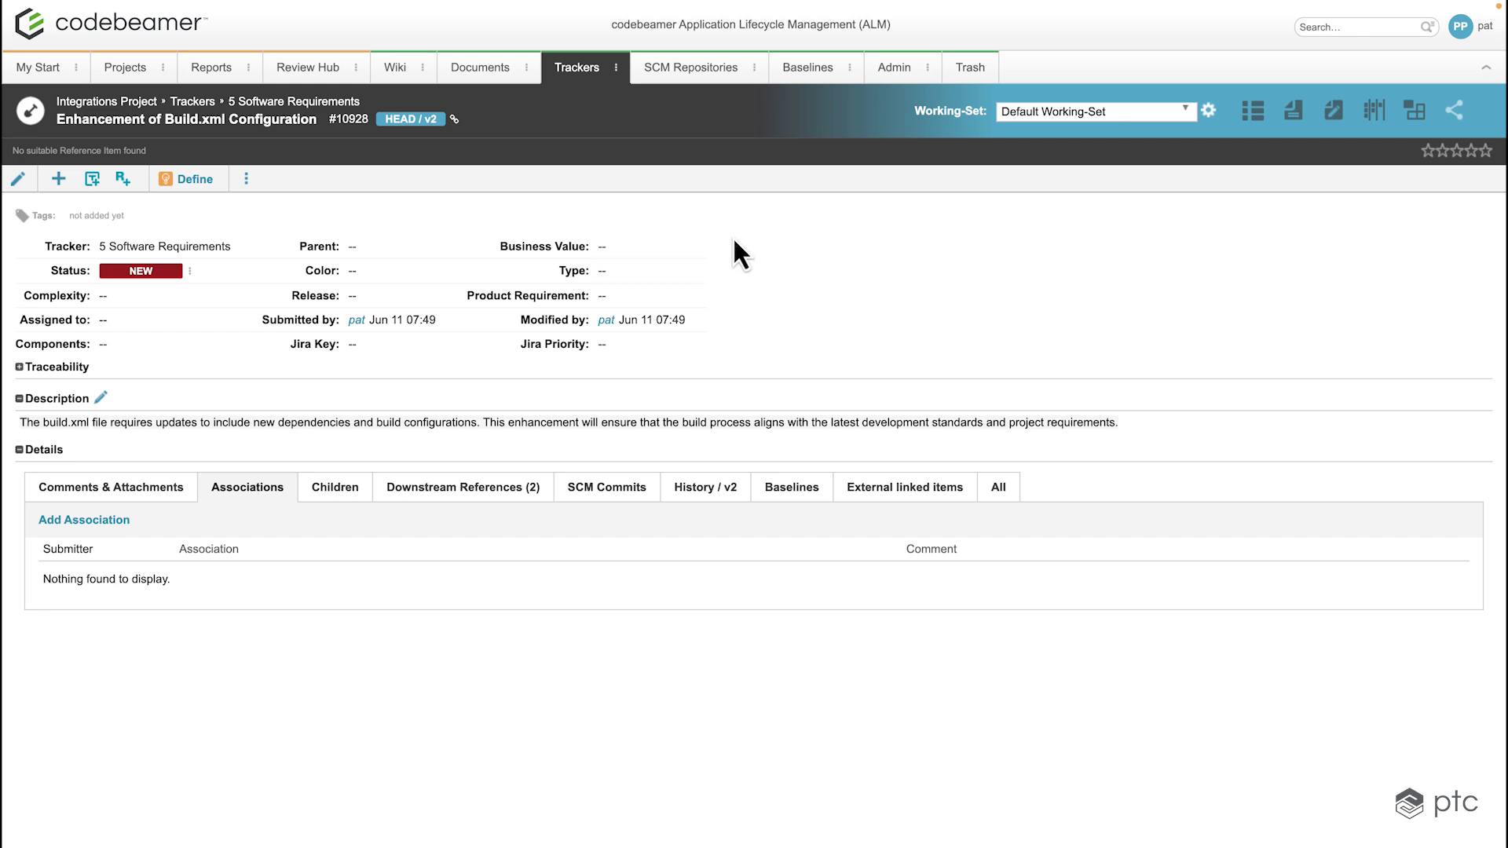
# Follow requirement #10928's downstream references through user story SOFTSTORY-10951 to task SpecTASK-10952 Update Build.xml File.
pyautogui.click(461, 488)
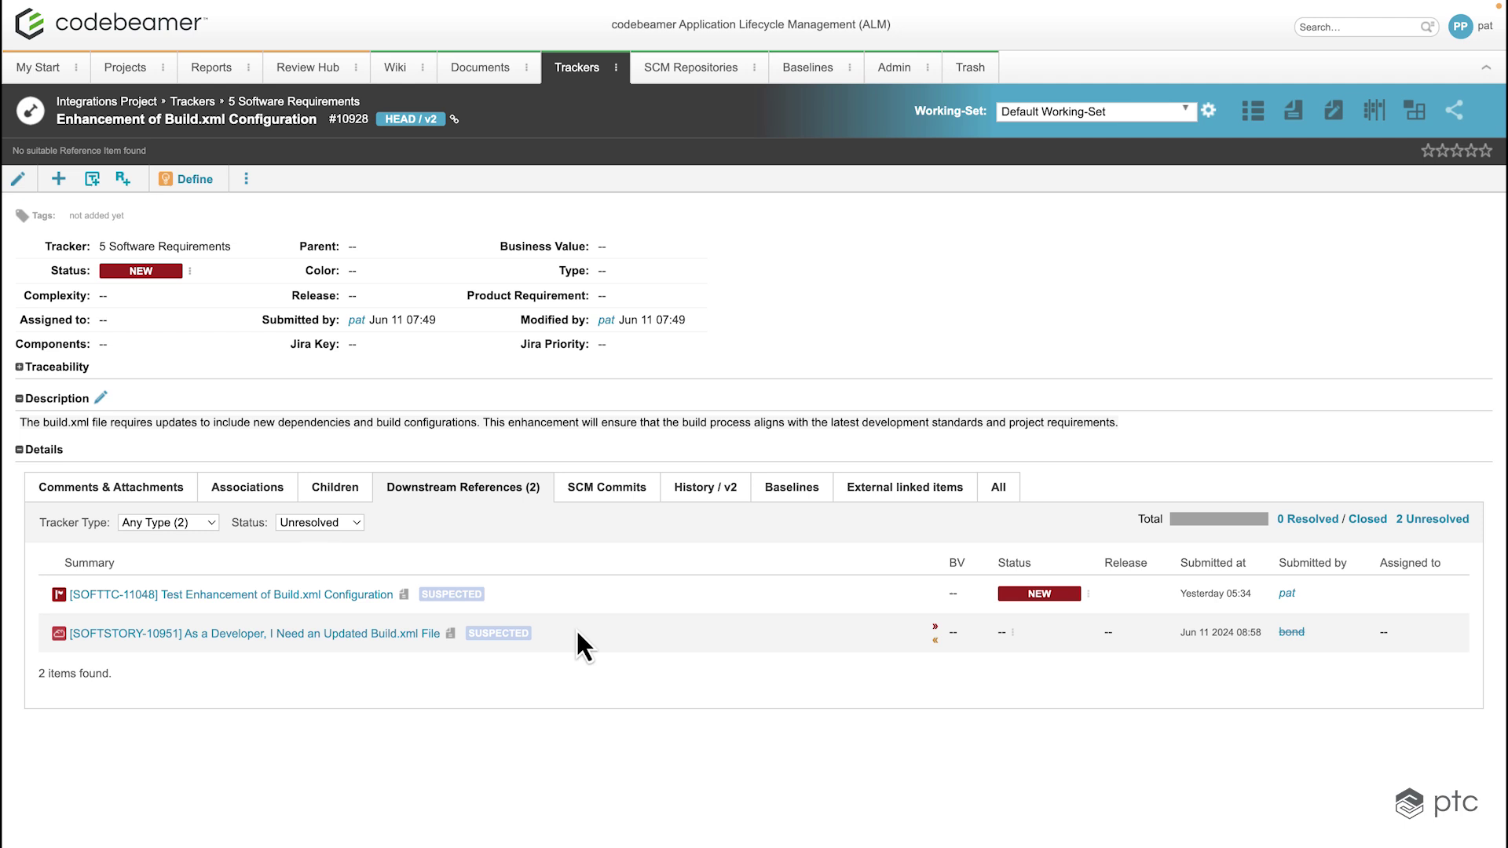
pyautogui.click(366, 634)
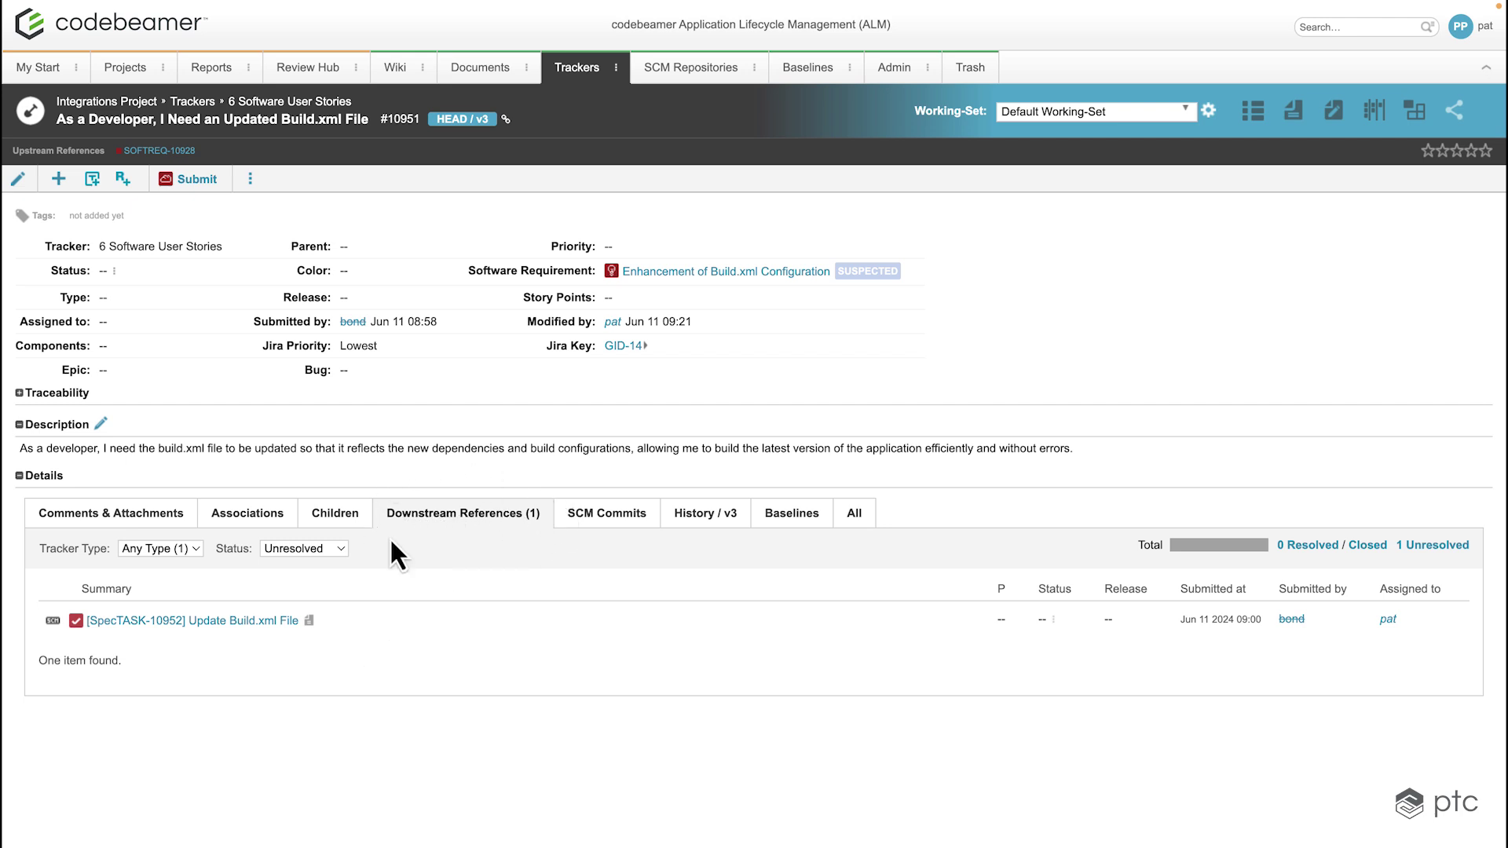
pyautogui.click(261, 623)
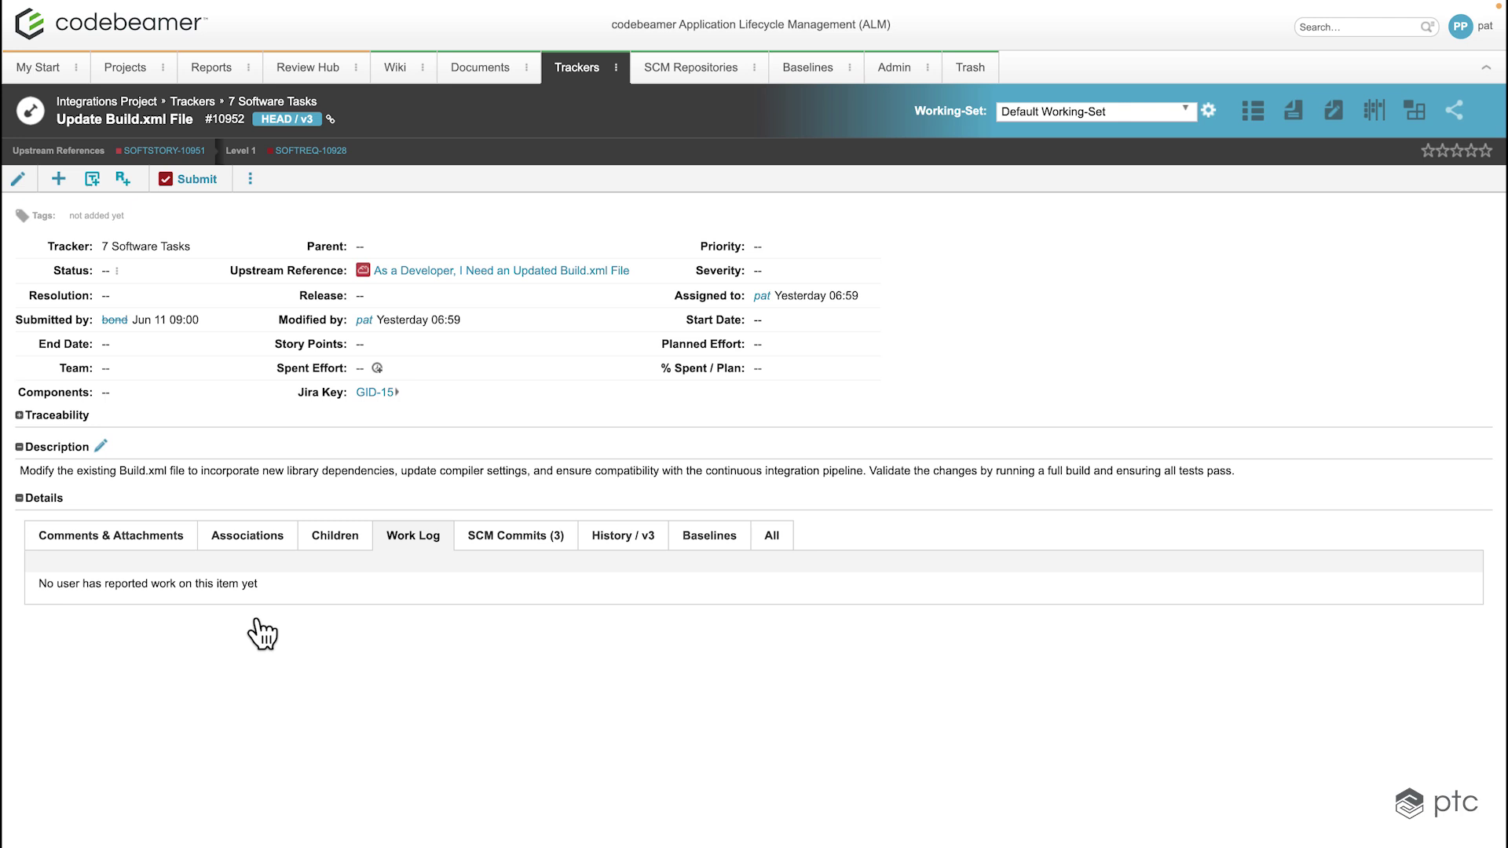